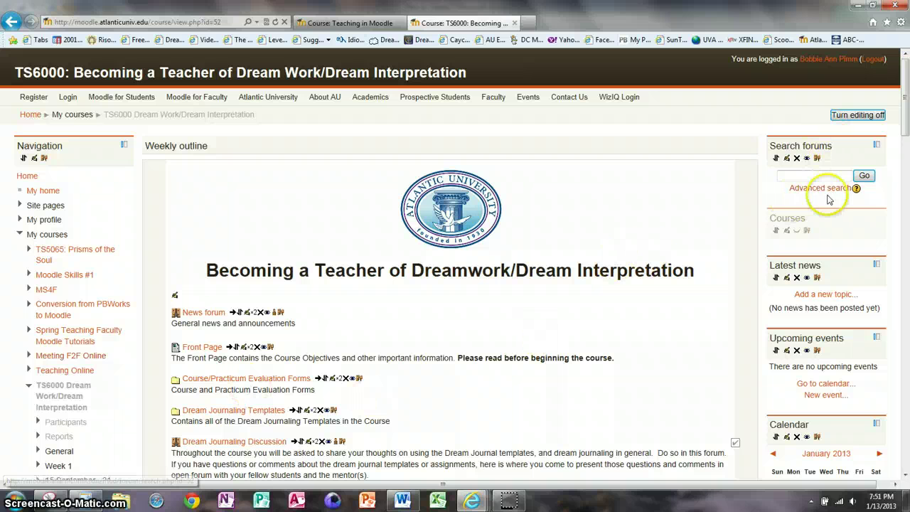
Move the Navigation block and the Settings block to the dock
scroll(905, 476, down, 3)
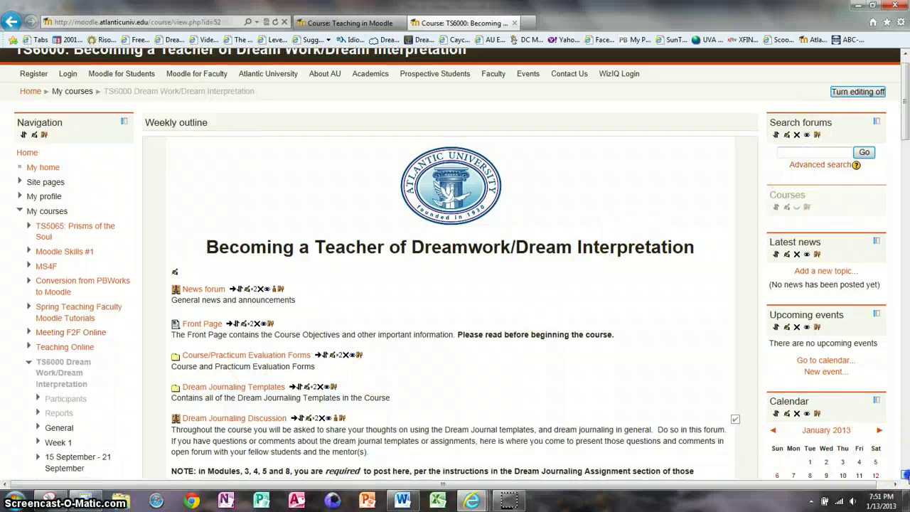
scroll(906, 476, down, 5)
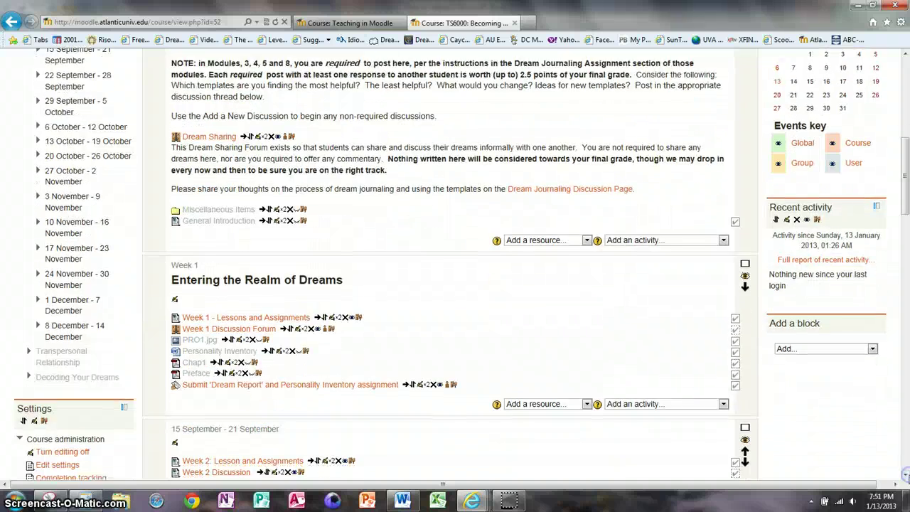
drag(905, 181, 906, 104)
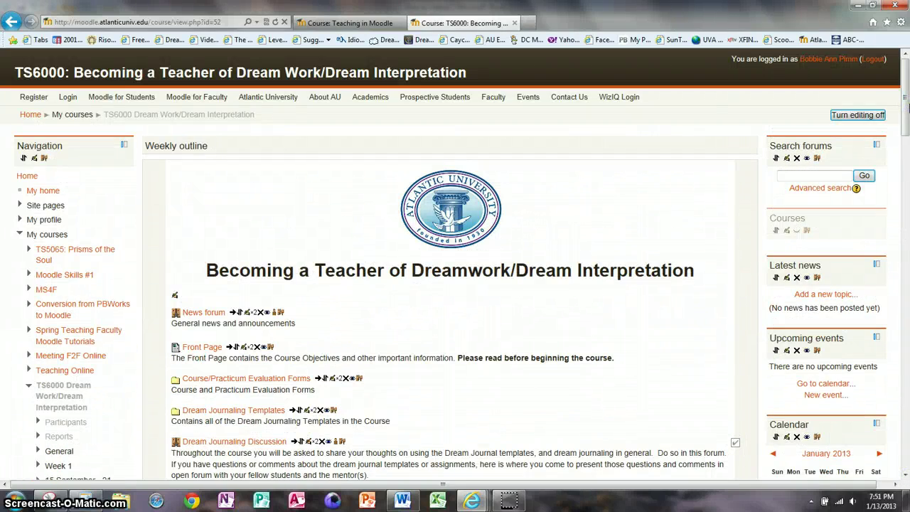
click(124, 148)
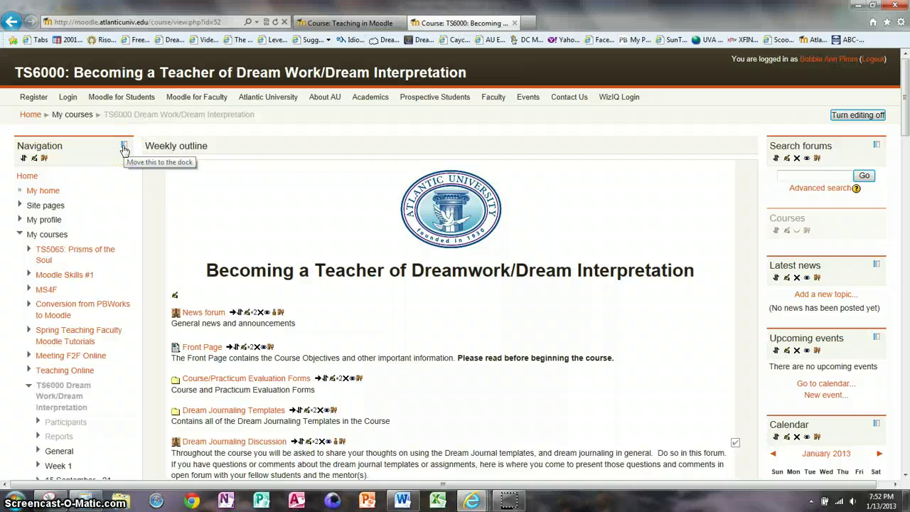
click(123, 147)
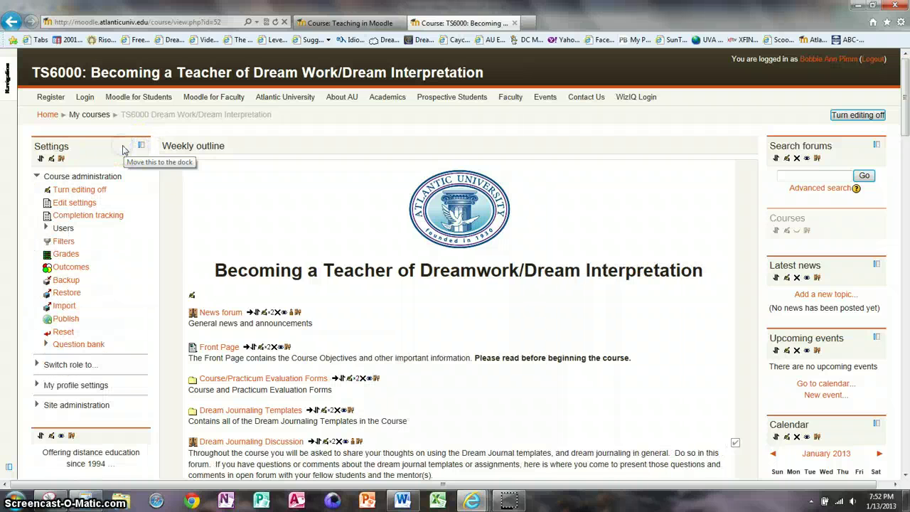
click(7, 83)
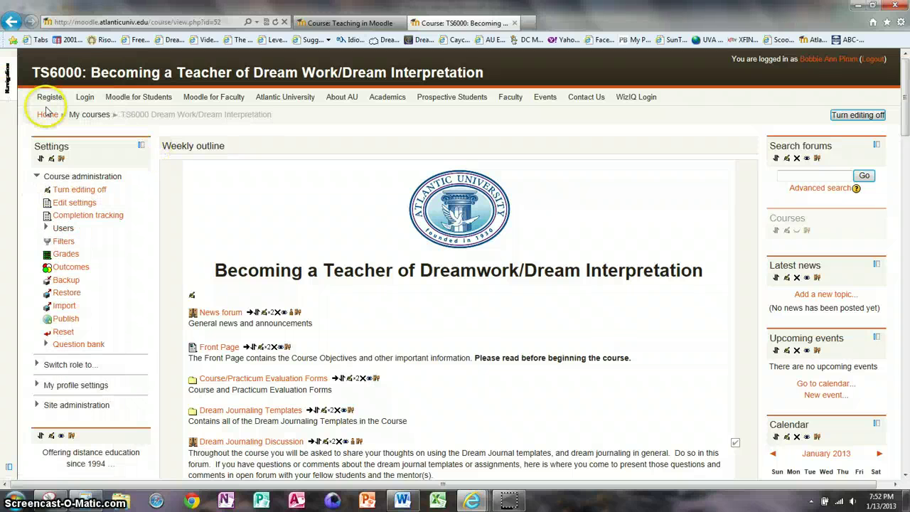
click(7, 82)
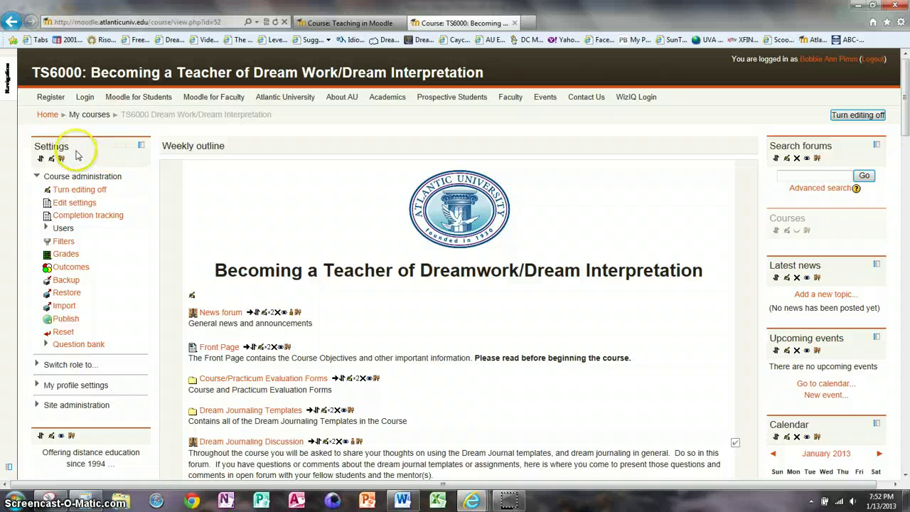
click(142, 148)
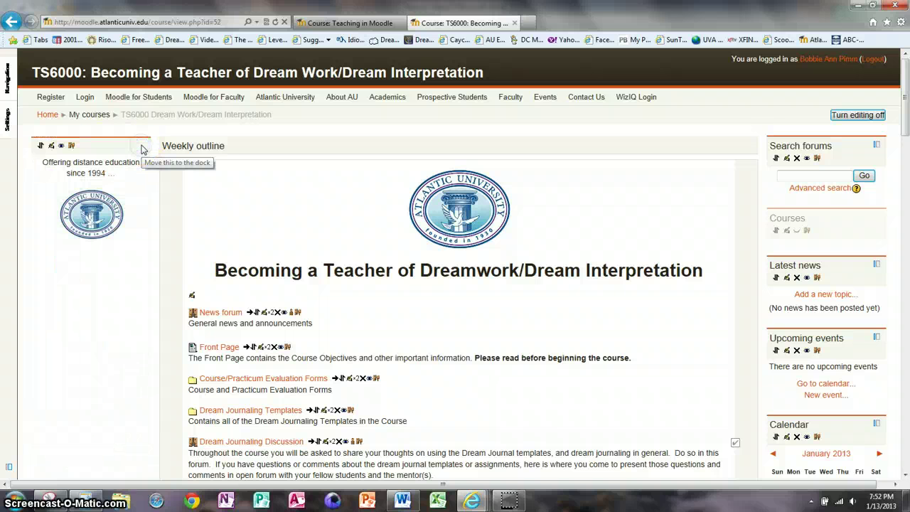
click(143, 147)
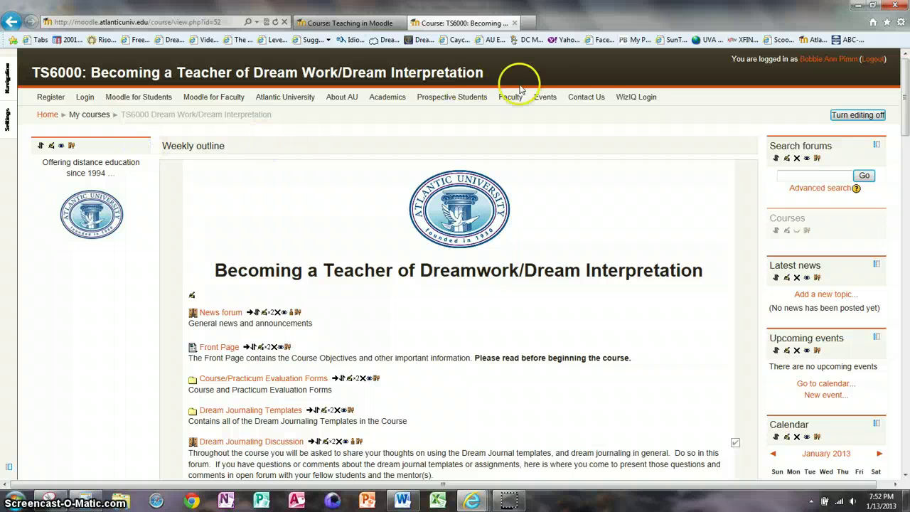
Dock the Search forums block, and unhide the Courses block and dock it too
click(877, 146)
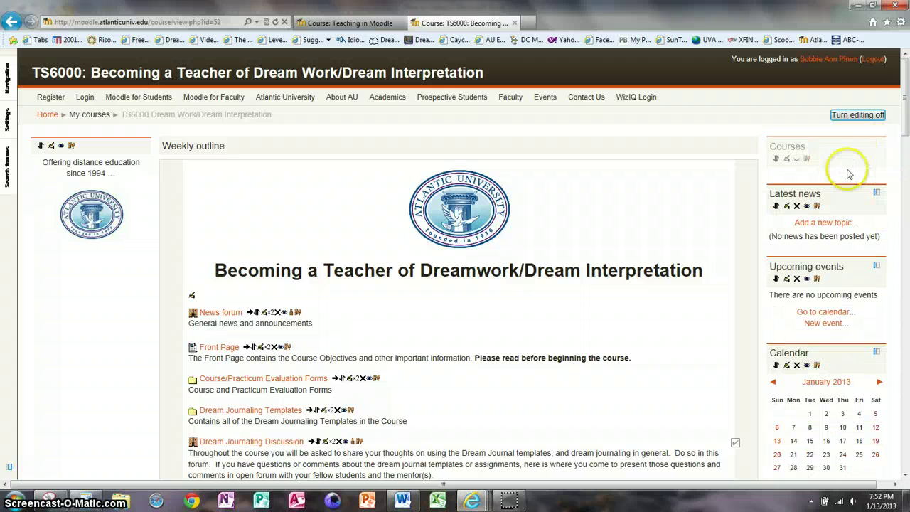
click(798, 161)
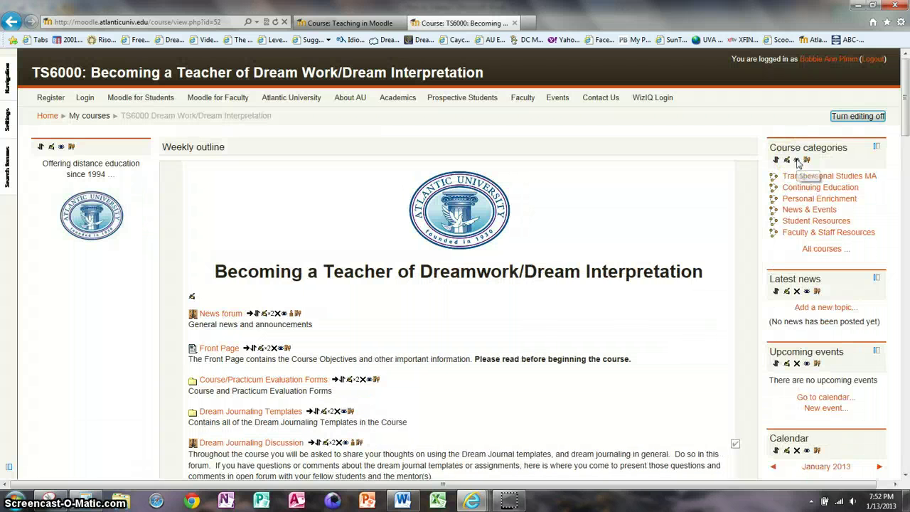
click(878, 147)
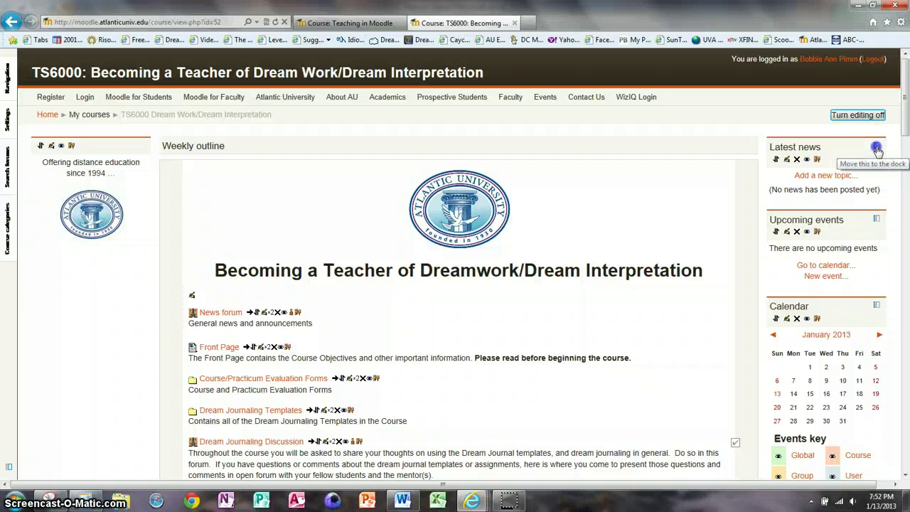
Move the Latest news, Upcoming events, Calendar and Recent activity blocks to the dock
click(877, 148)
click(878, 147)
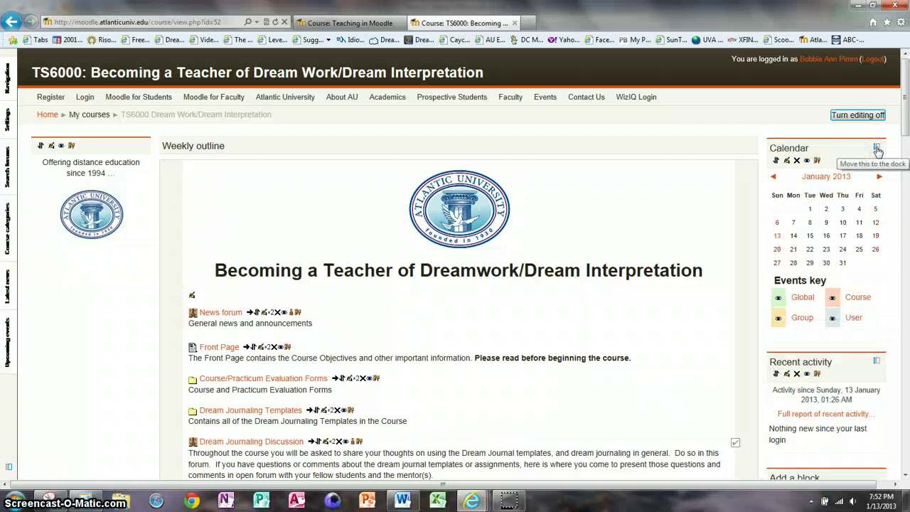
click(877, 150)
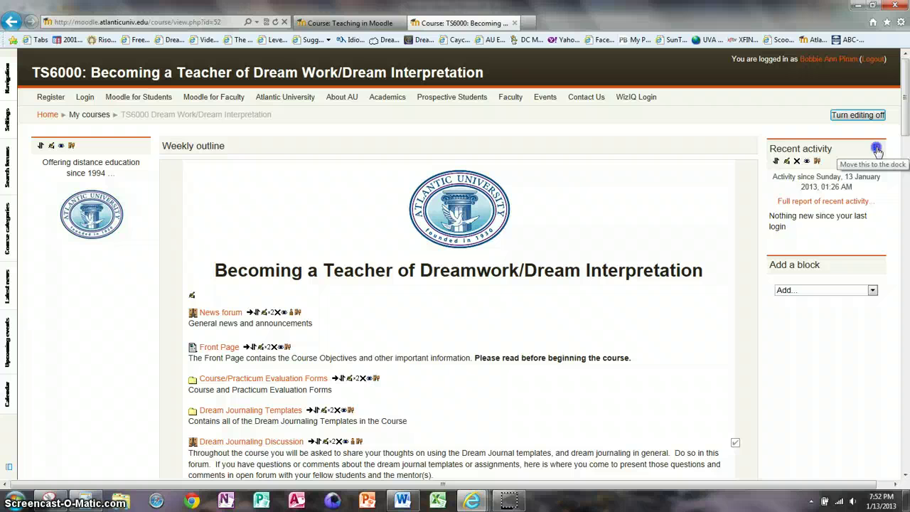
click(877, 149)
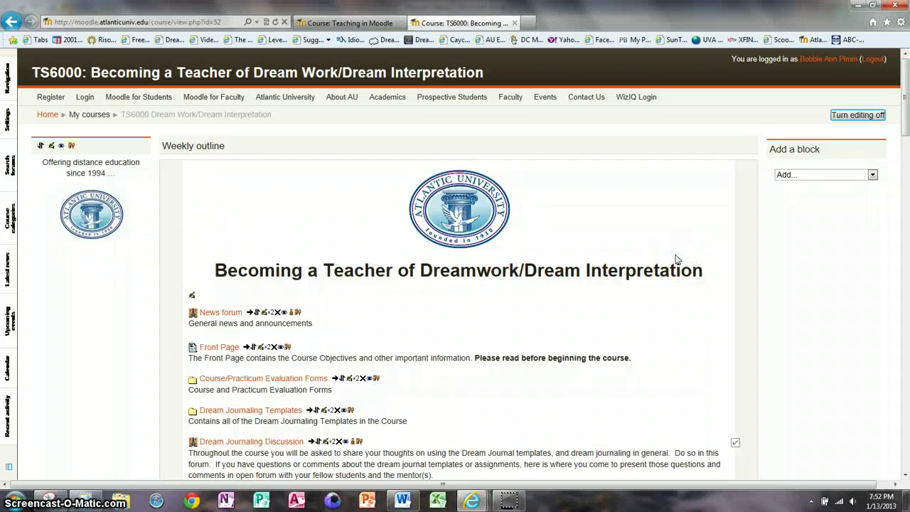
Open the course's general section summary for editing and display the appearance settings of its university logo image
click(905, 478)
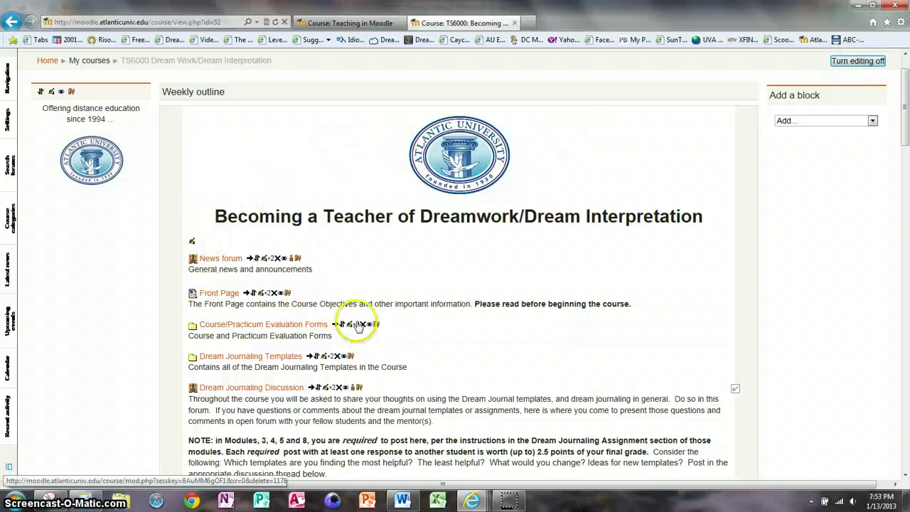
click(192, 244)
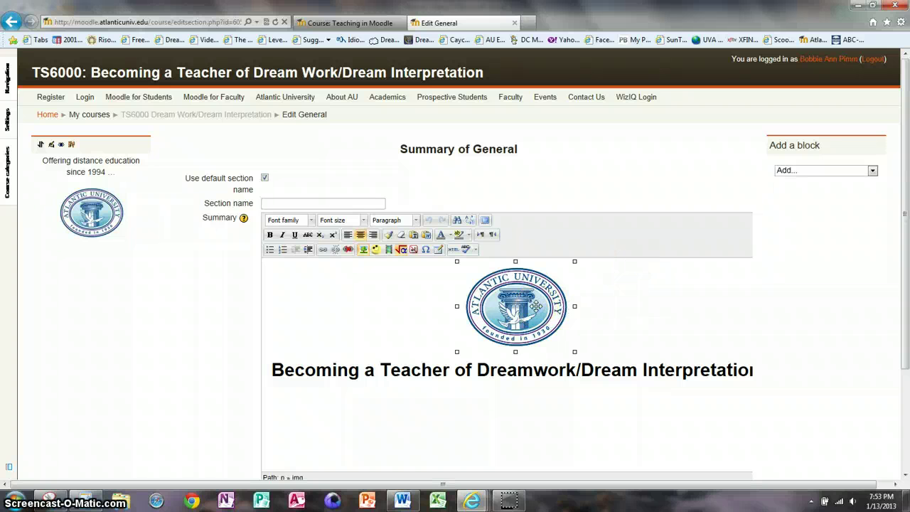
click(363, 250)
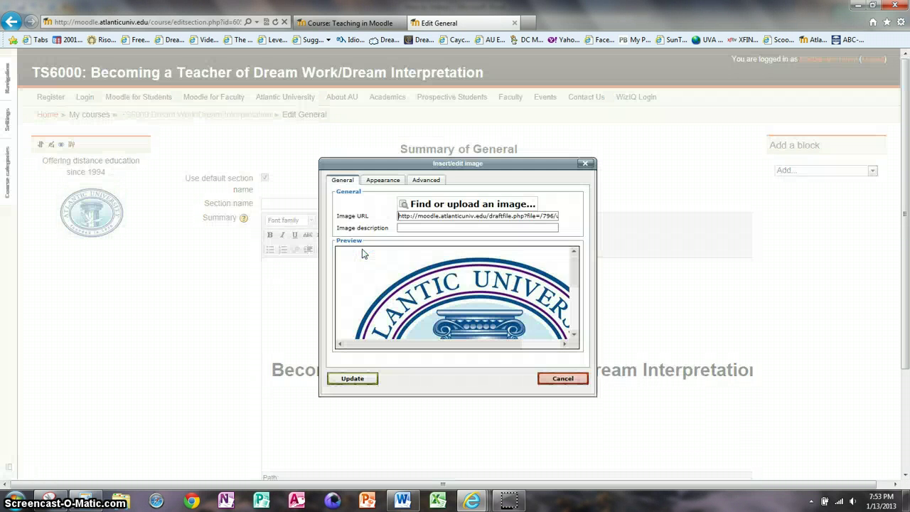
click(387, 181)
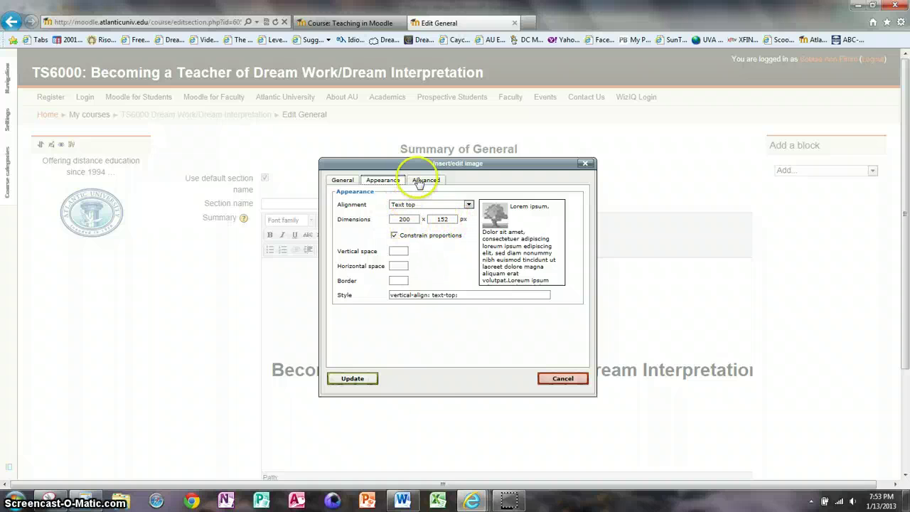
Try the Middle alignment for the logo image, set it back to Text top, and cancel the attempted update
click(469, 205)
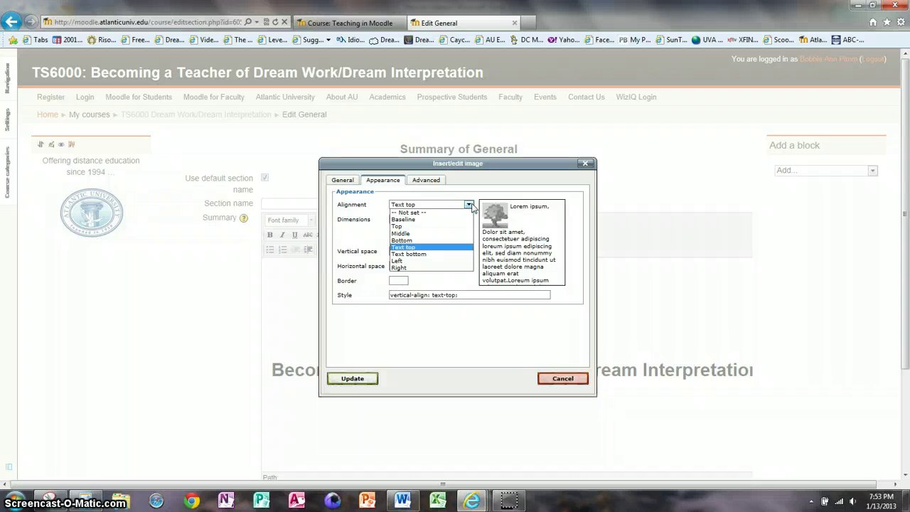
click(421, 235)
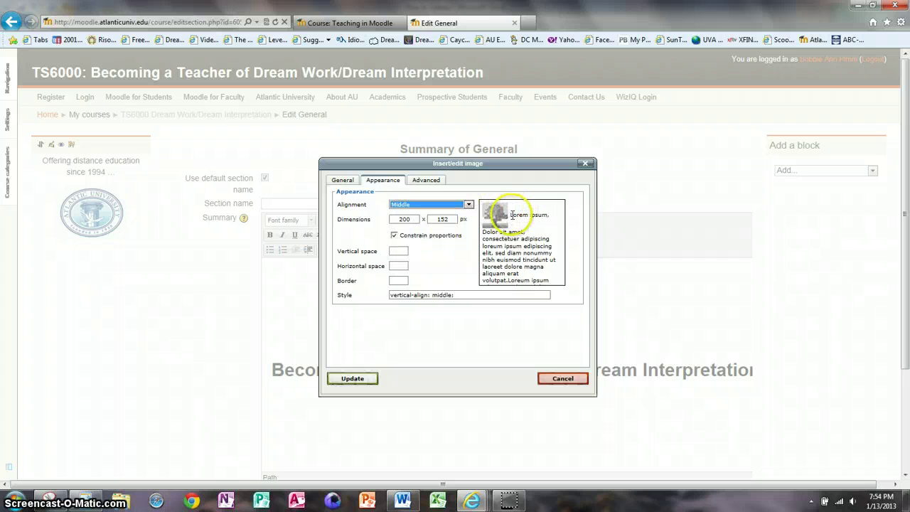
click(468, 205)
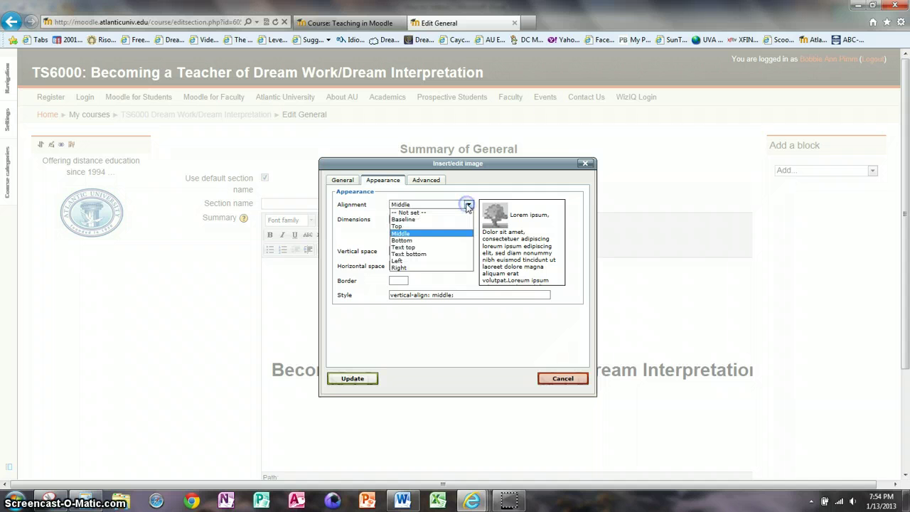
click(444, 246)
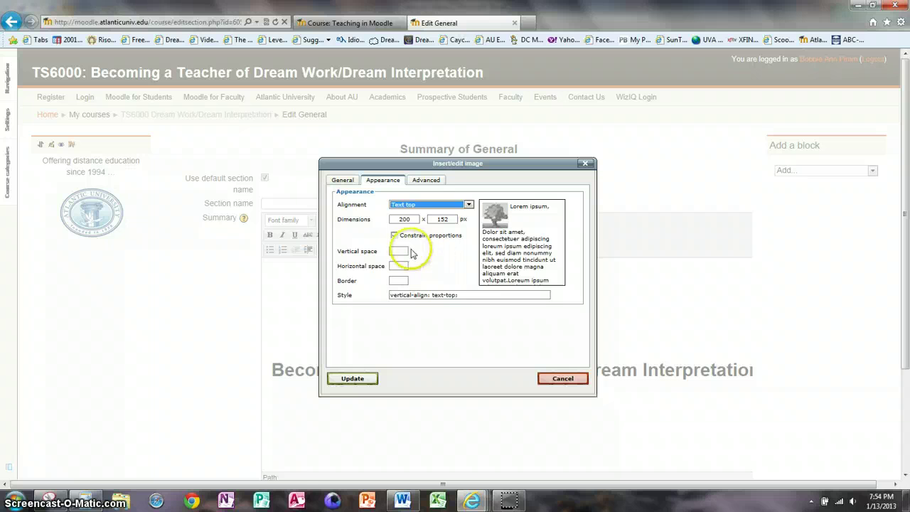
click(348, 381)
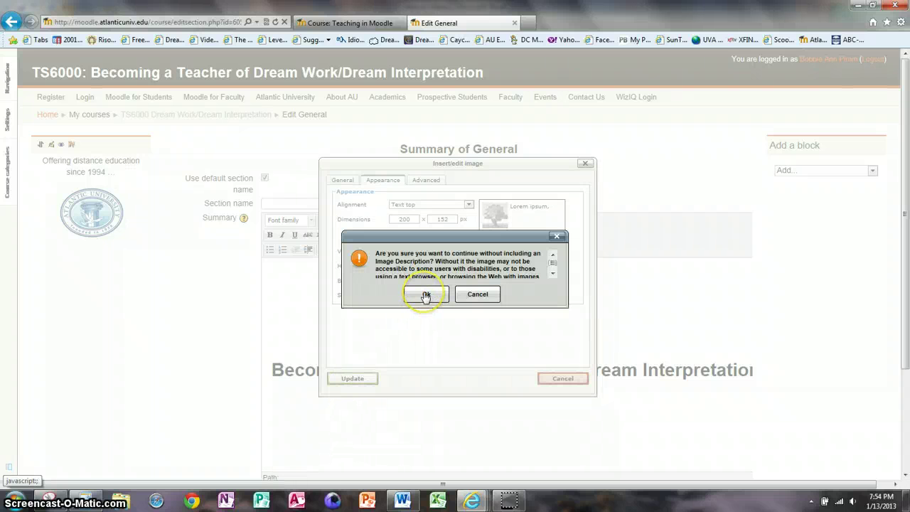
click(470, 299)
Check the advanced image options and update the logo image without an image description
click(426, 182)
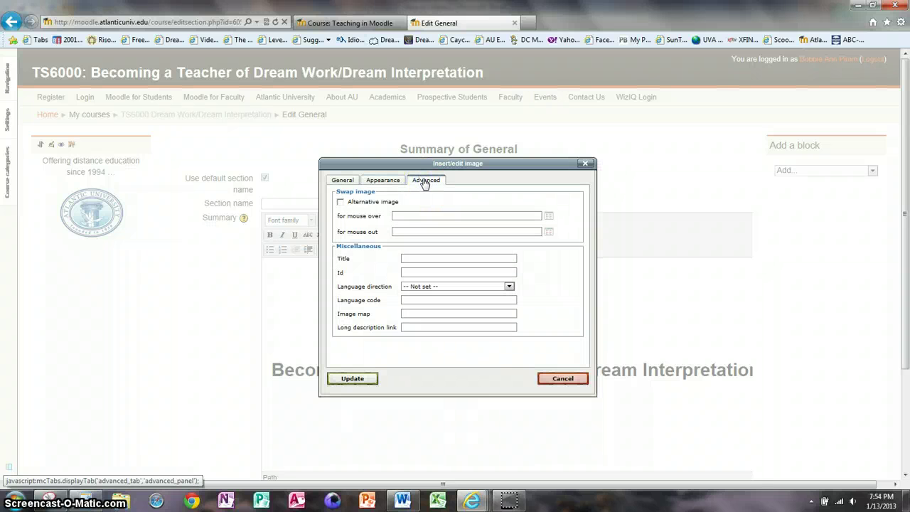
click(386, 180)
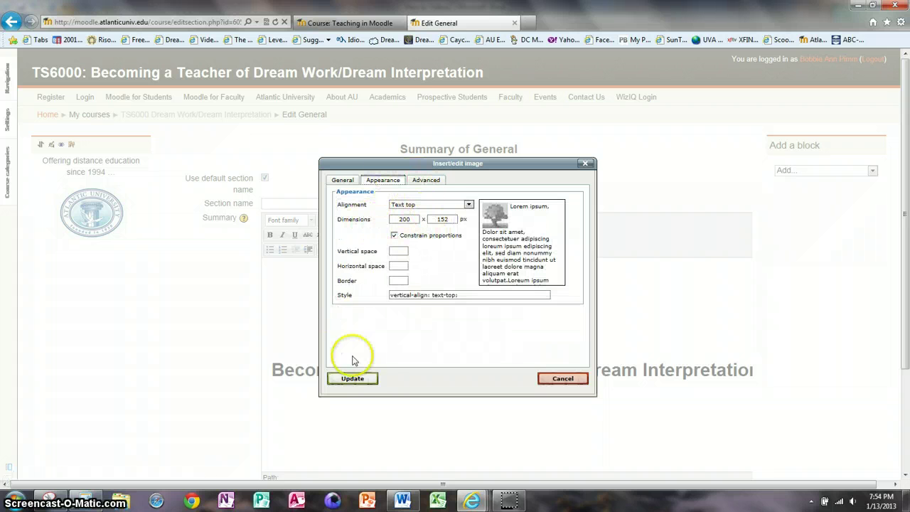
click(369, 381)
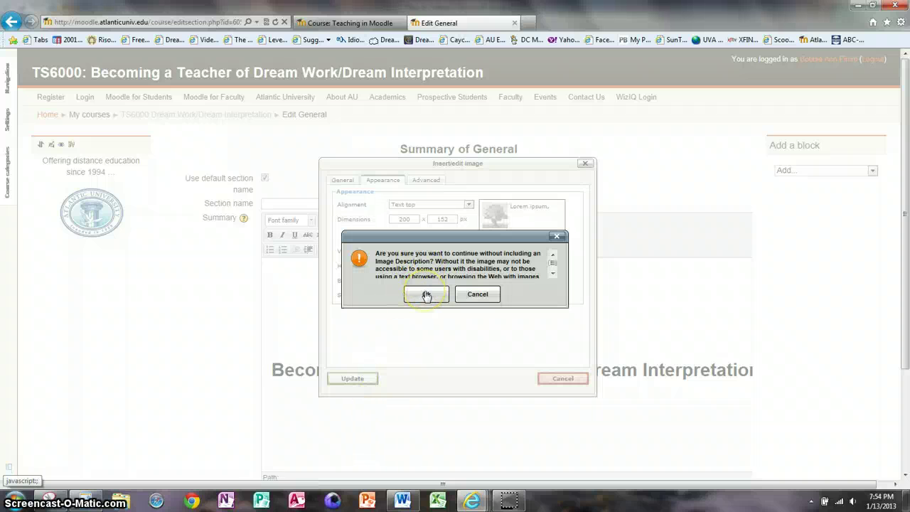
click(426, 295)
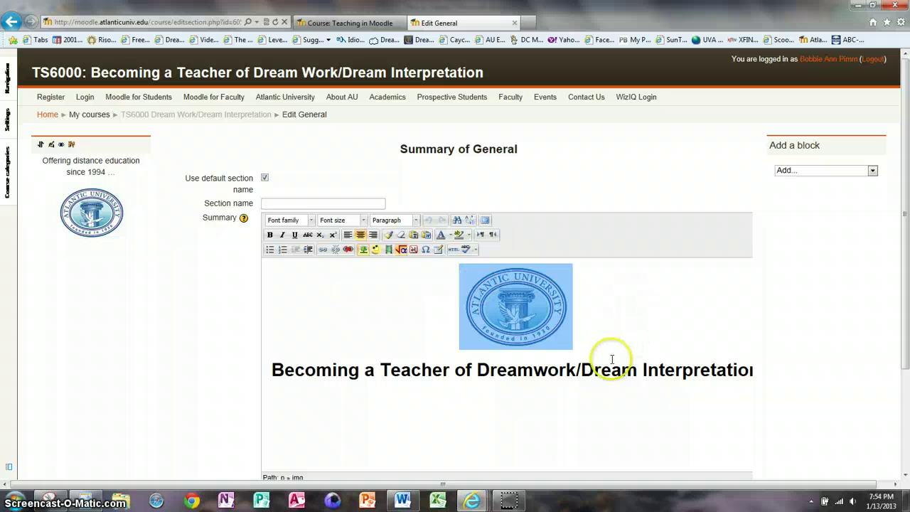
Leave the general section's summary editor and return to the course page
click(602, 392)
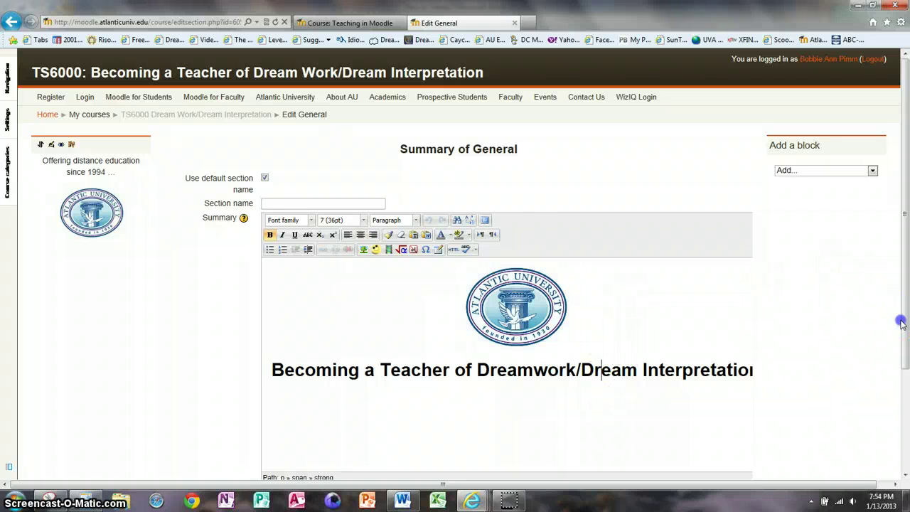
scroll(882, 313, down, 2)
click(212, 437)
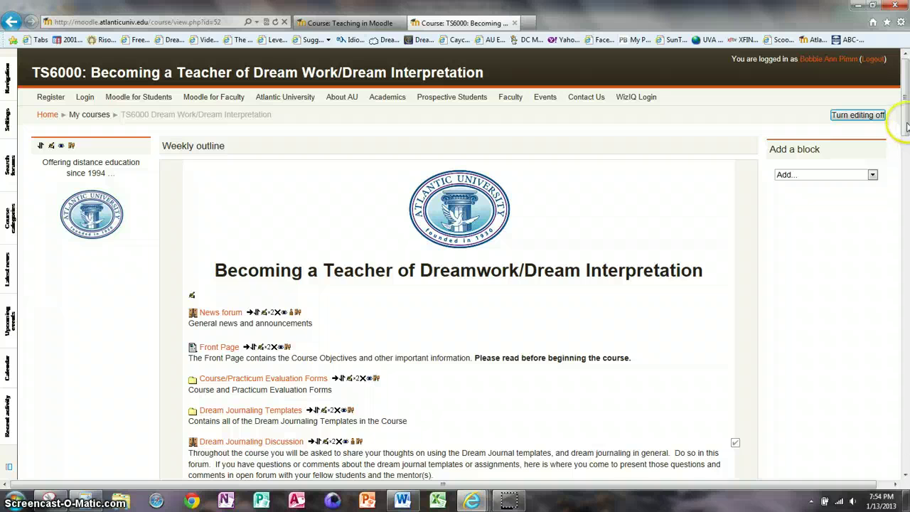
Look over the general section's resources and hidden items and the first weekly sections of the course page
drag(905, 124, 907, 191)
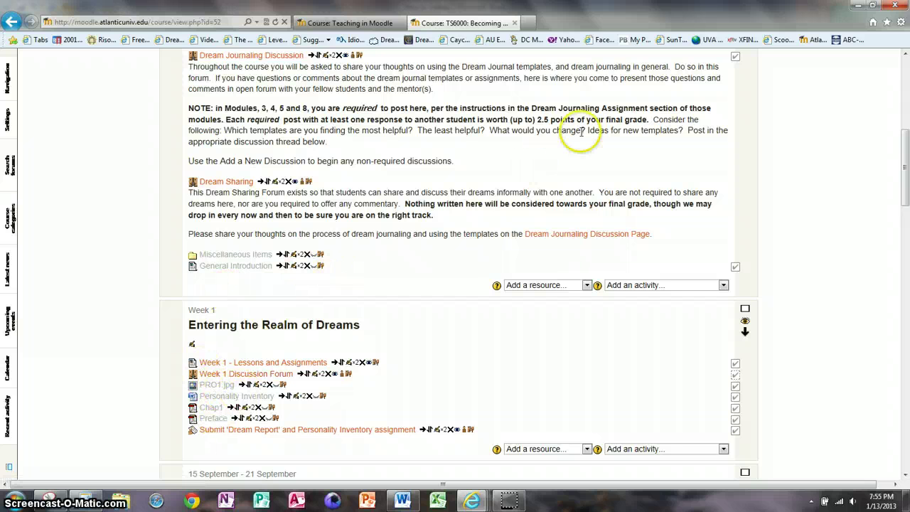
drag(902, 149, 902, 123)
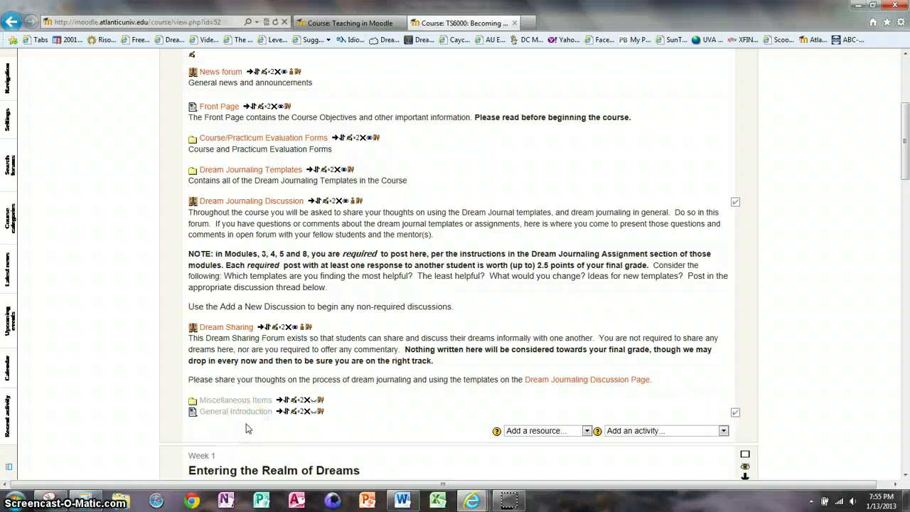
drag(904, 132, 905, 170)
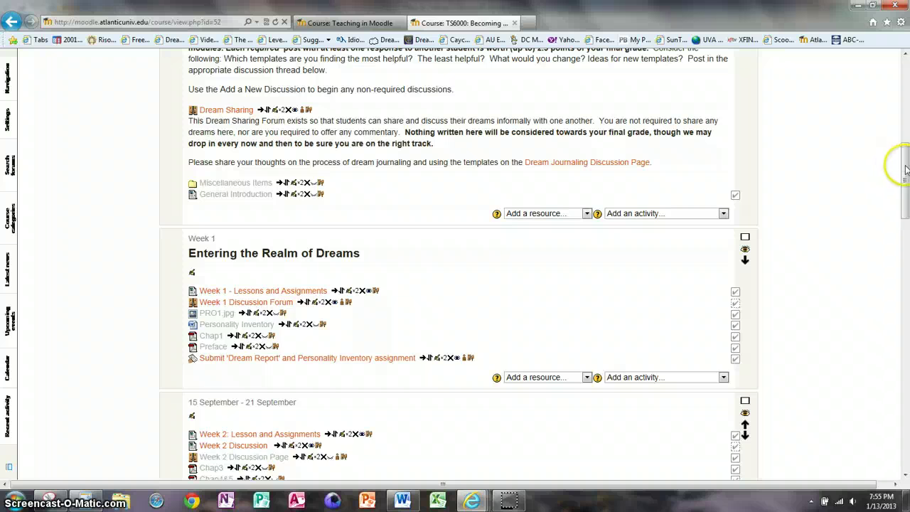
drag(904, 173, 888, 89)
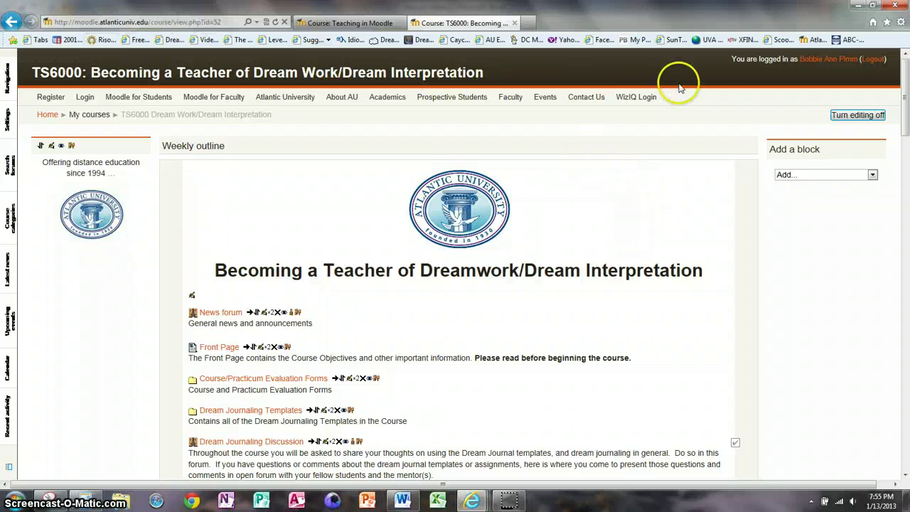
Review the blocks available for the course page and add the People block
click(874, 177)
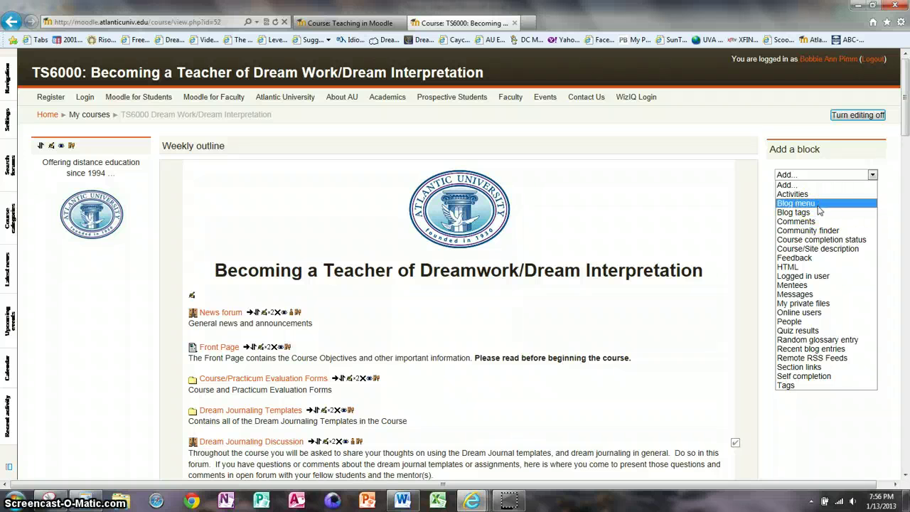
mouse_move(819, 210)
mouse_down()
mouse_move(832, 250)
mouse_move(816, 224)
mouse_up()
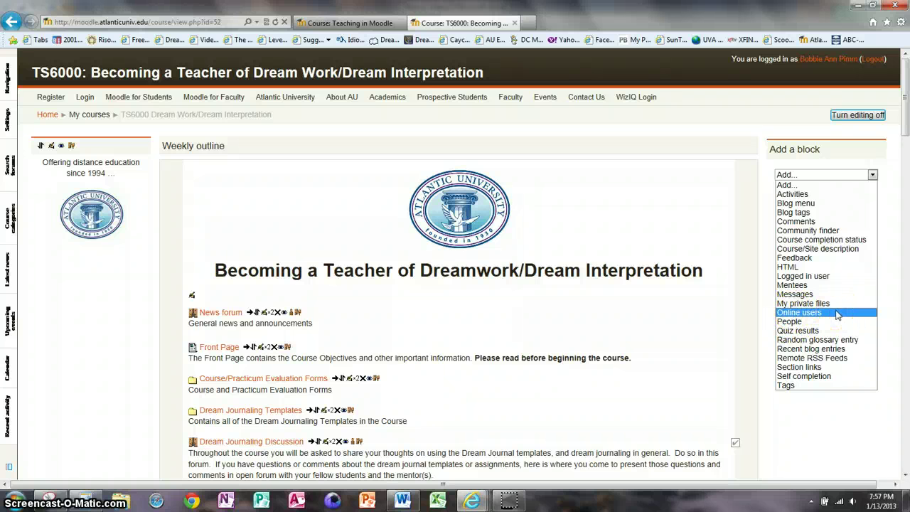
click(790, 321)
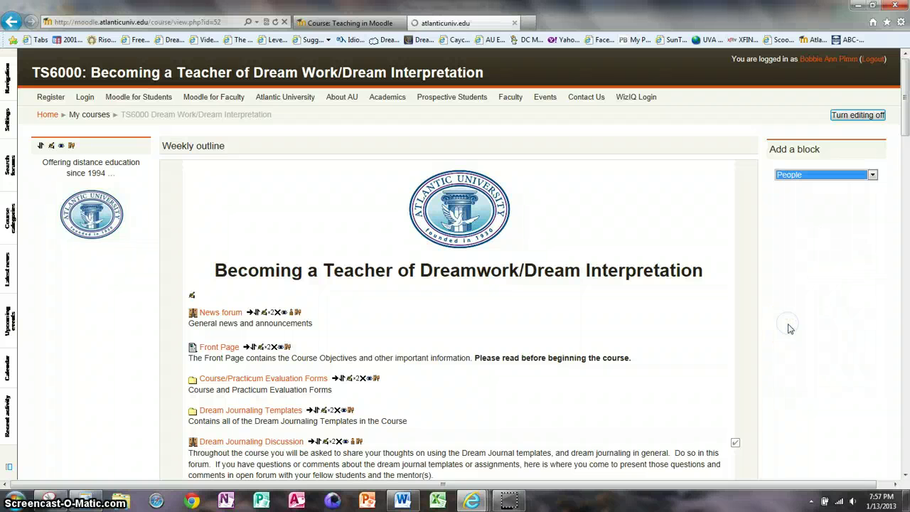
click(872, 175)
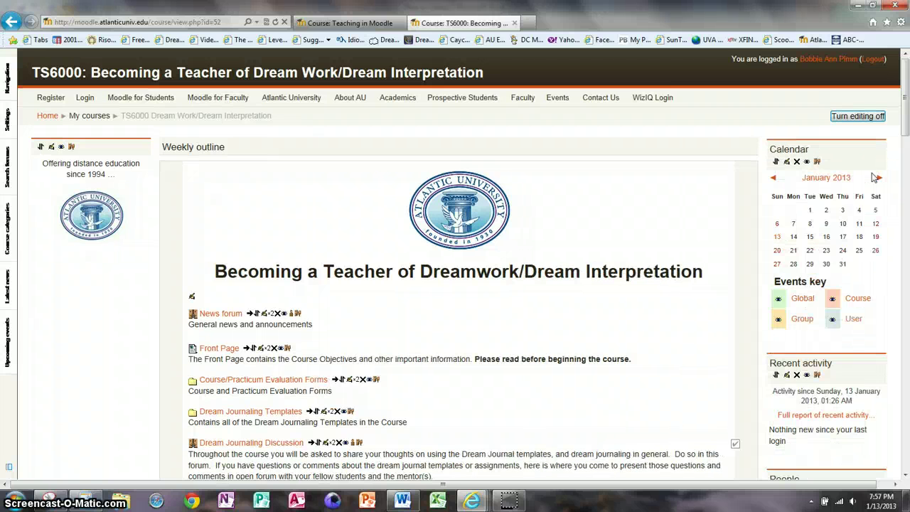
click(875, 184)
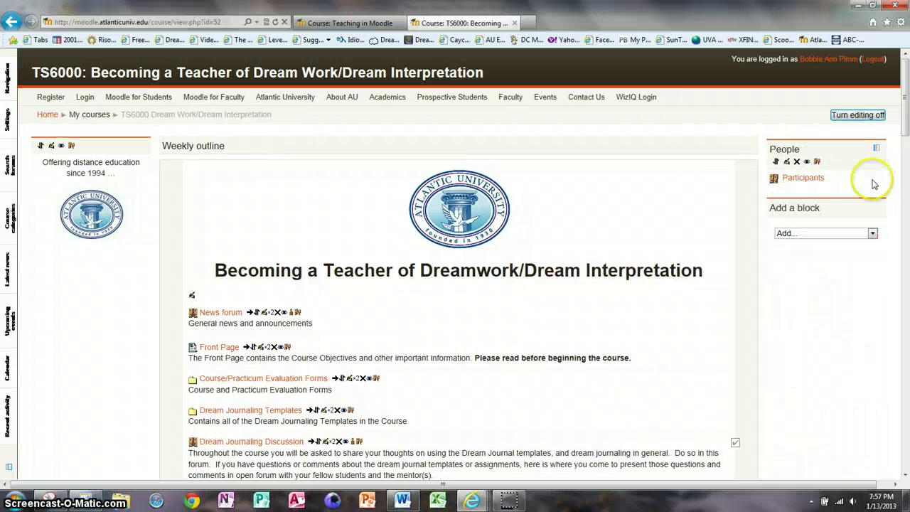
Delete the People block from the course page
click(797, 163)
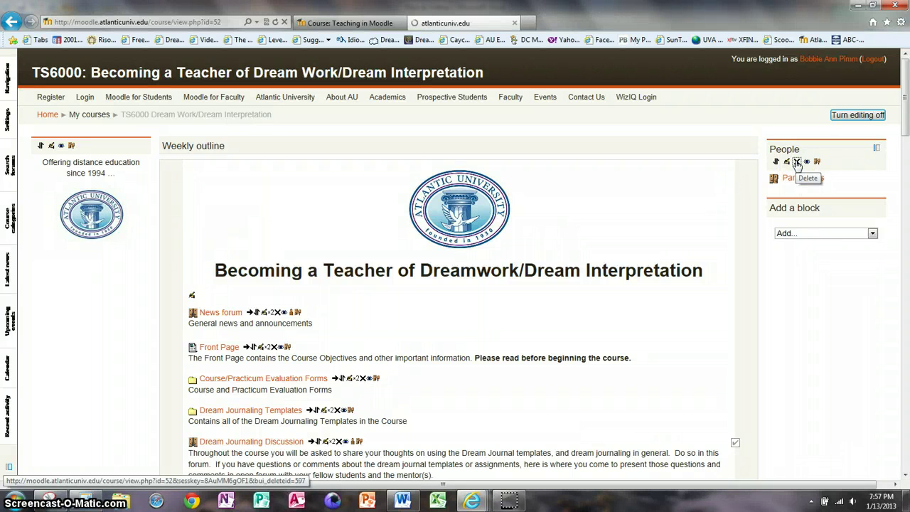
click(797, 162)
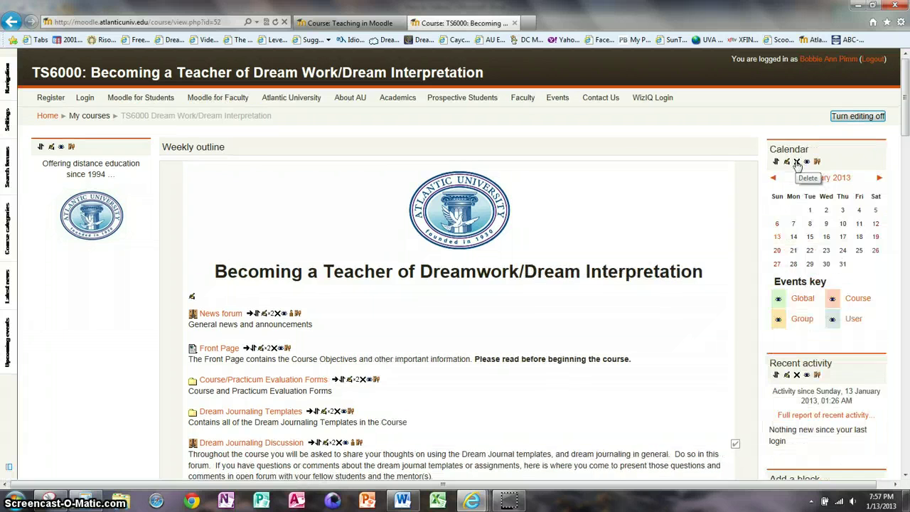
click(797, 162)
drag(906, 107, 903, 49)
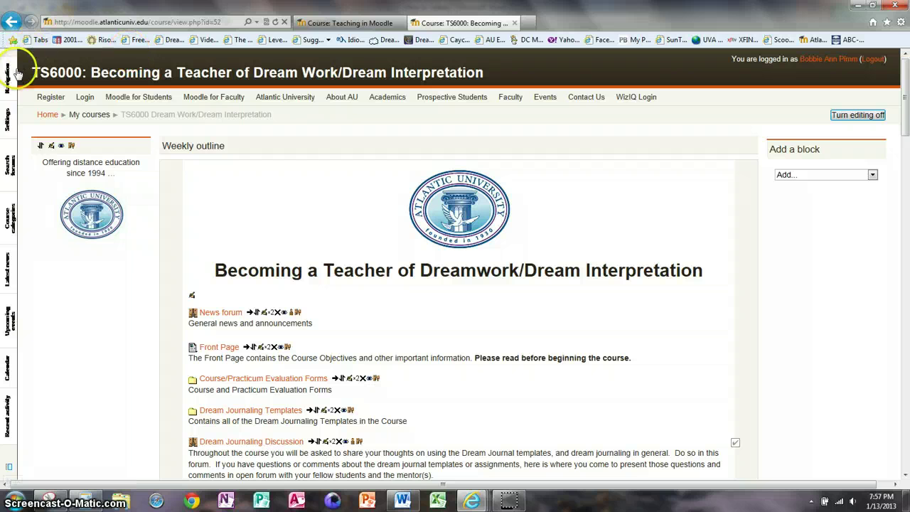
Undock the Calendar block and start a new event from its January 2013 month view
mouse_move(7, 166)
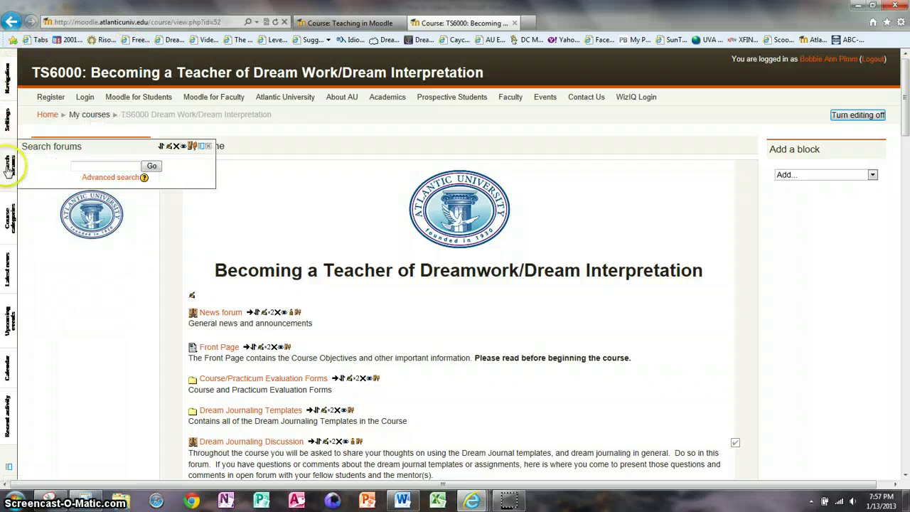
mouse_move(10, 217)
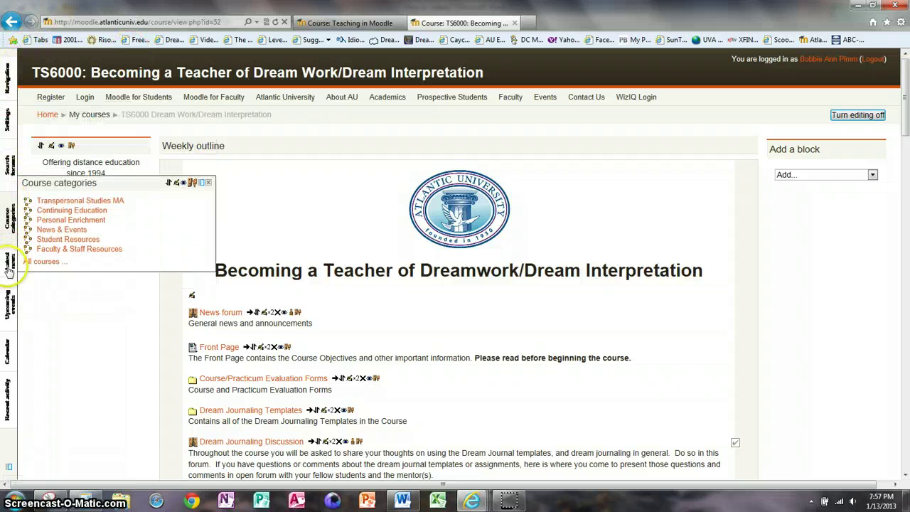
mouse_move(8, 316)
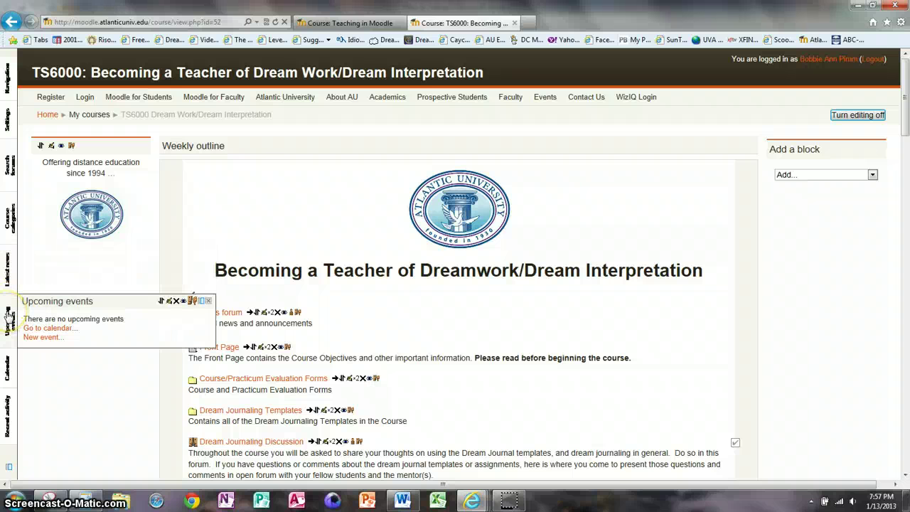
mouse_move(8, 366)
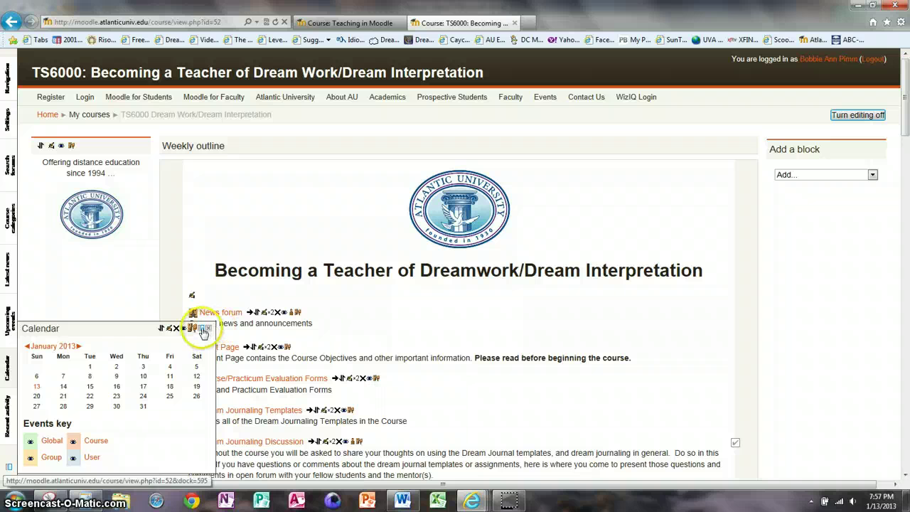
click(202, 329)
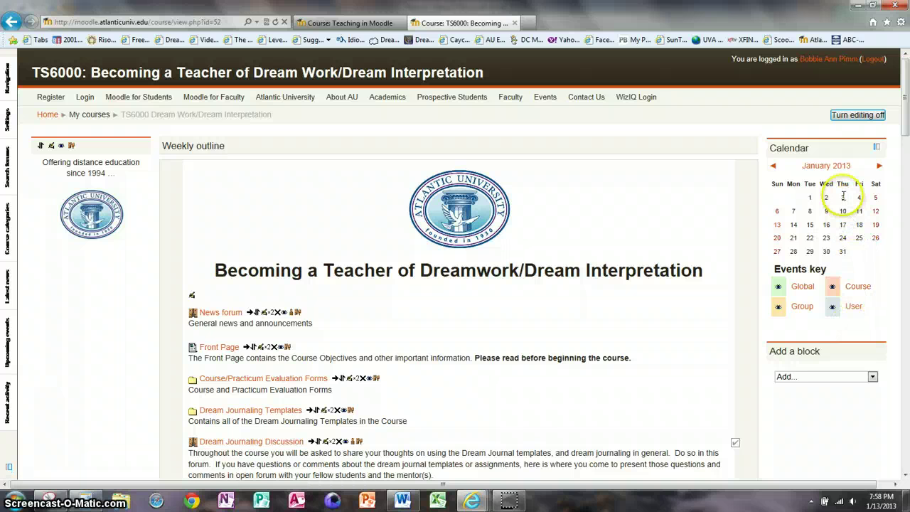
click(814, 171)
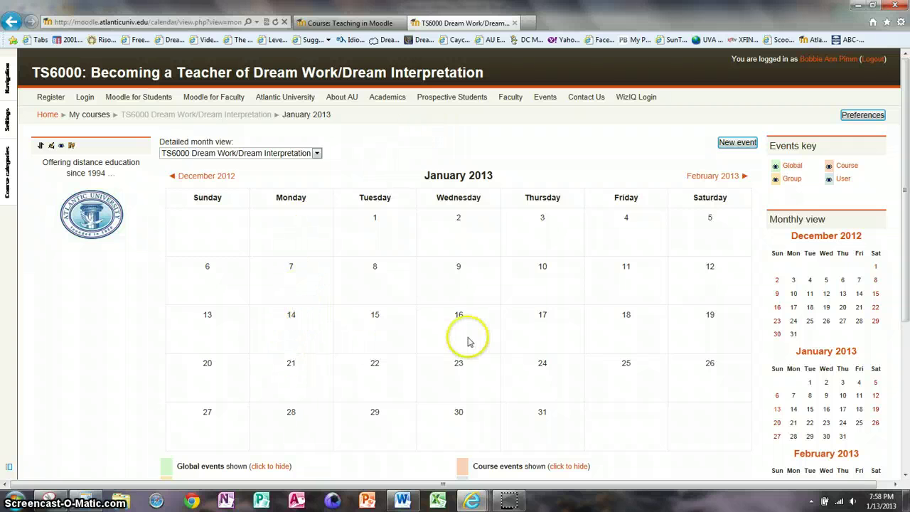
click(738, 144)
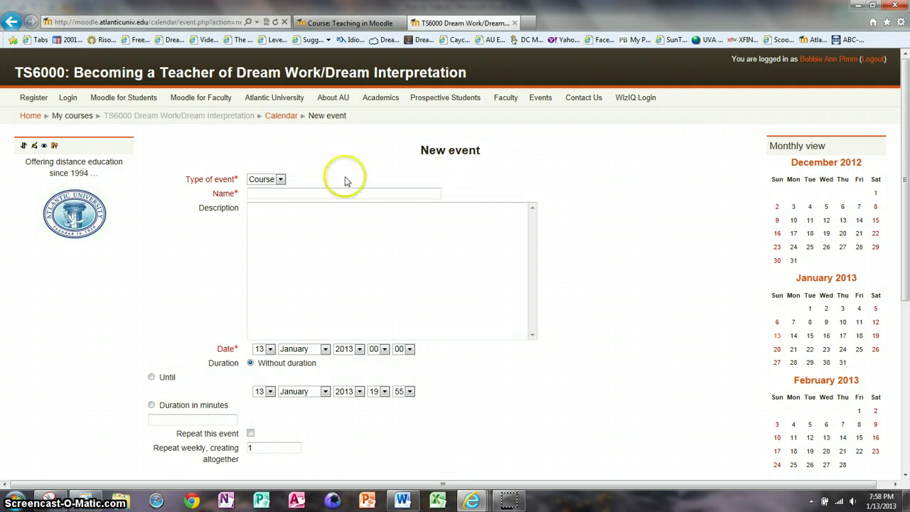
Try the User and Site types for the new event and set the type back to Course
click(296, 179)
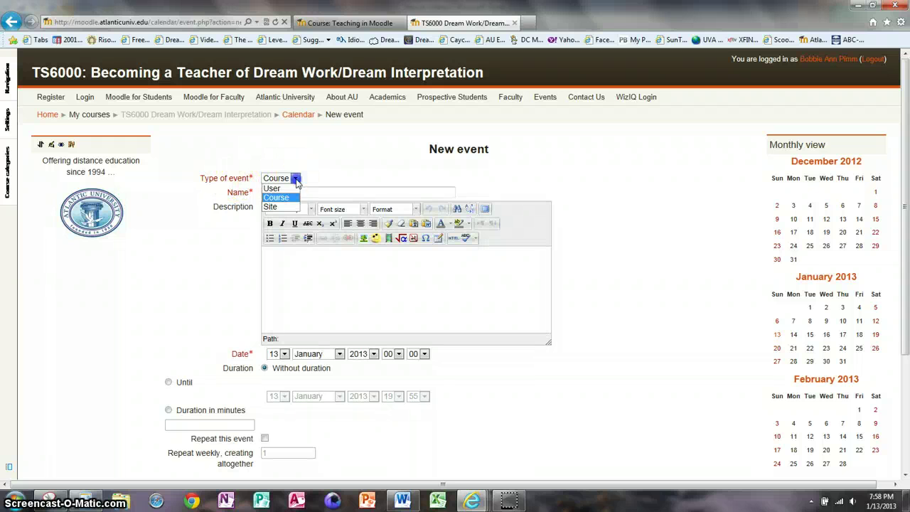
click(285, 187)
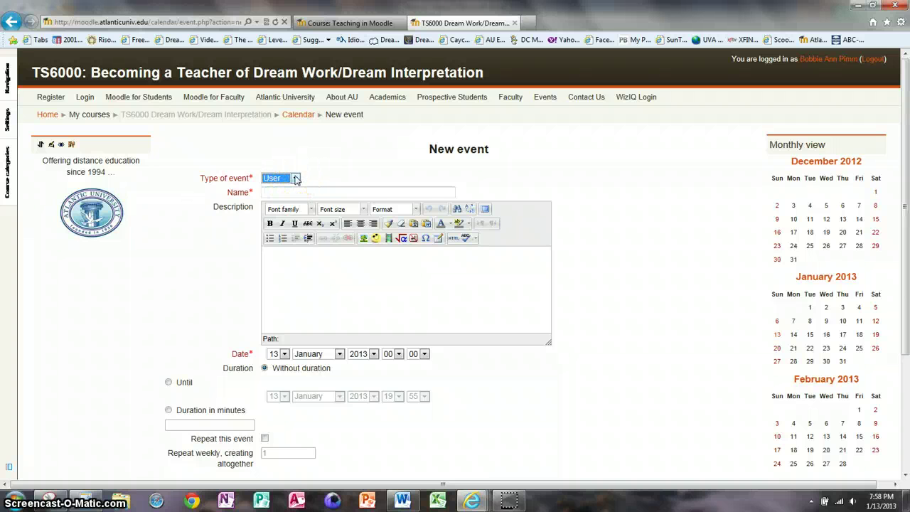
click(295, 178)
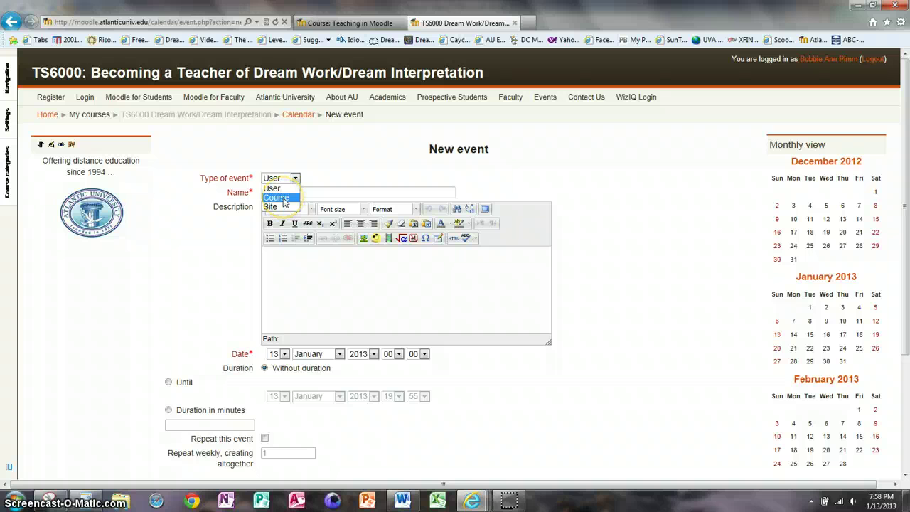
click(284, 198)
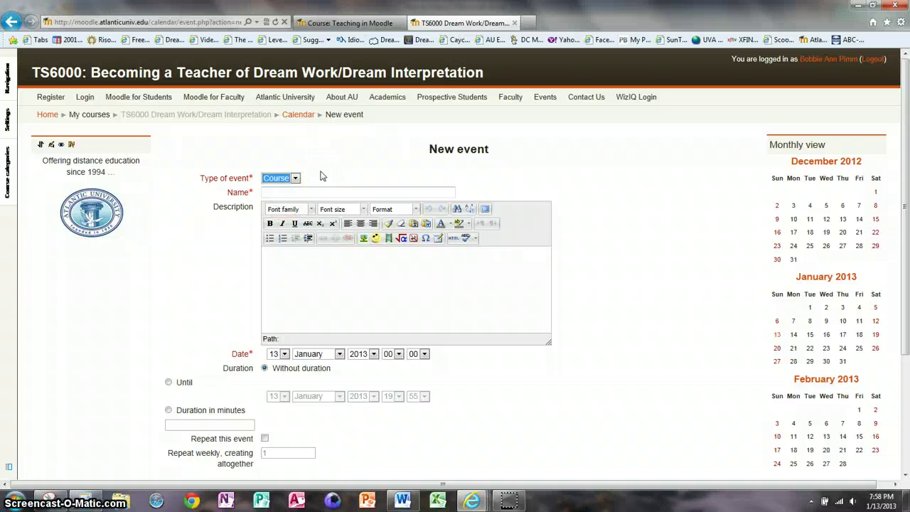
click(295, 178)
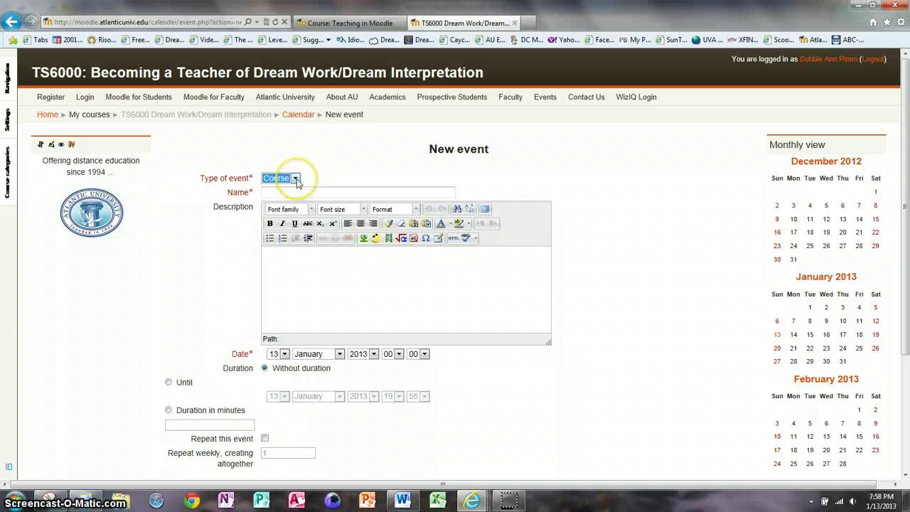
click(287, 205)
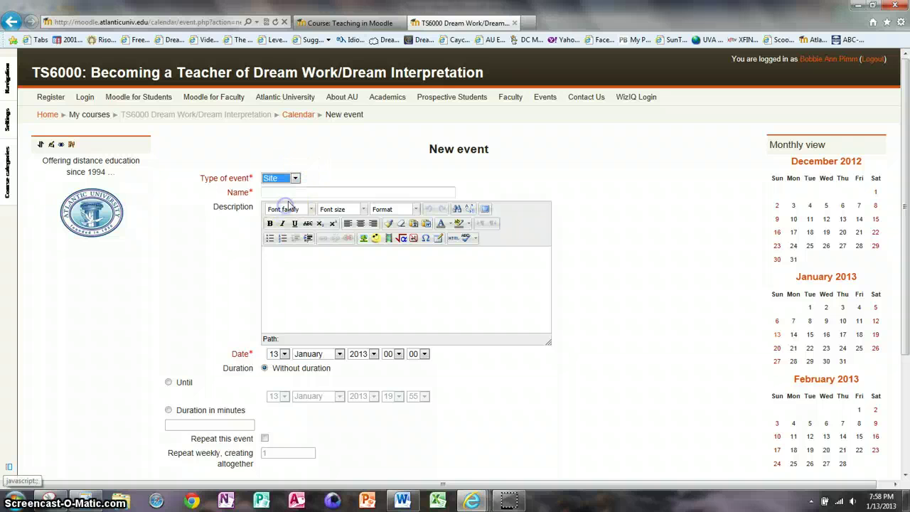
click(331, 173)
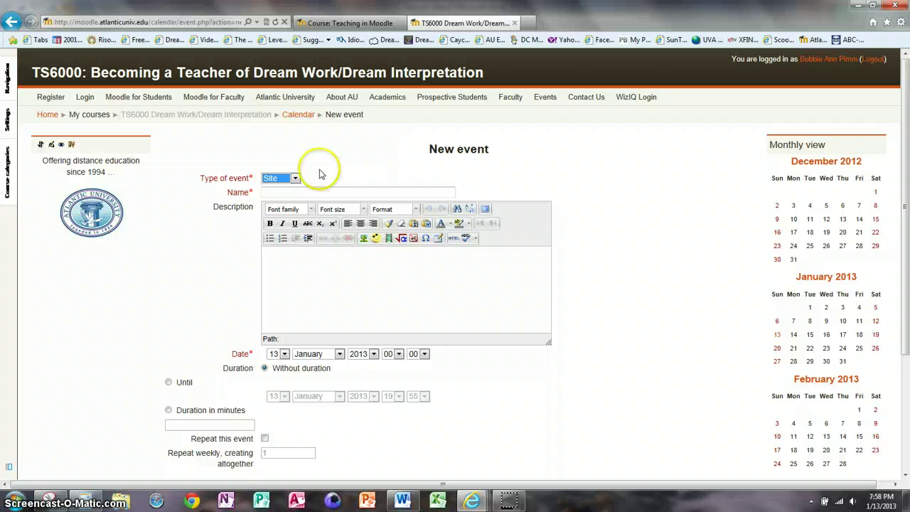
click(296, 179)
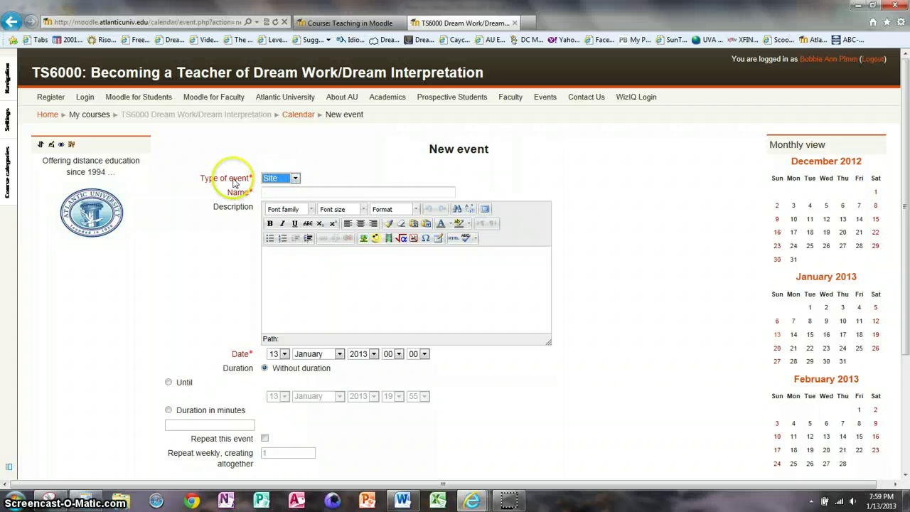
click(291, 178)
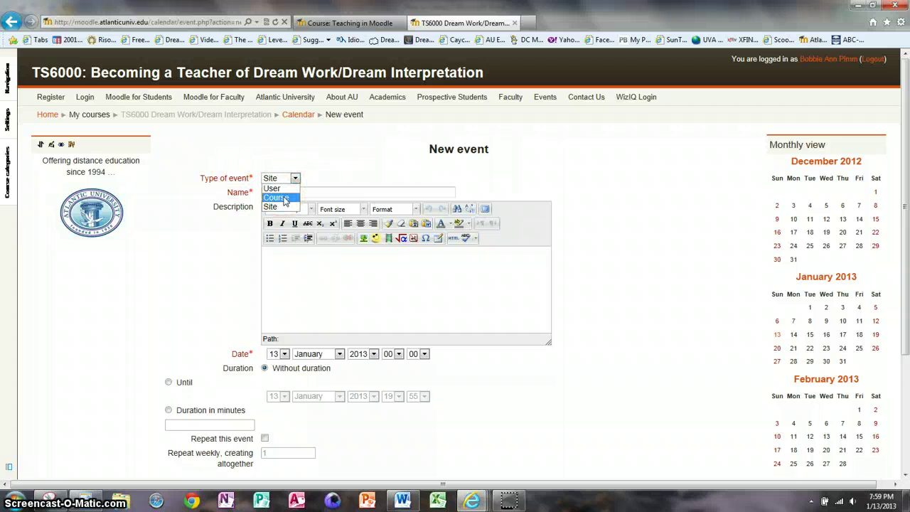
click(284, 197)
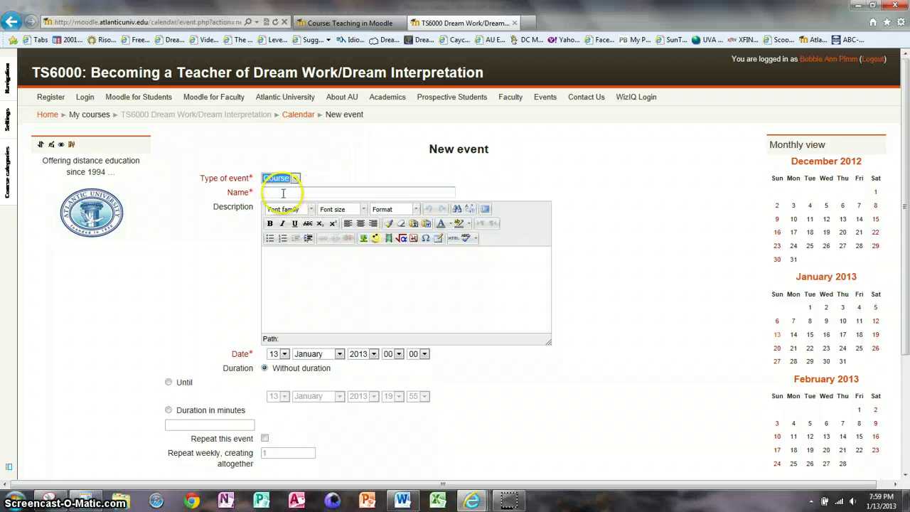
Check the new event's name, description, start time, duration and repeat fields without filling them in
click(282, 191)
click(352, 287)
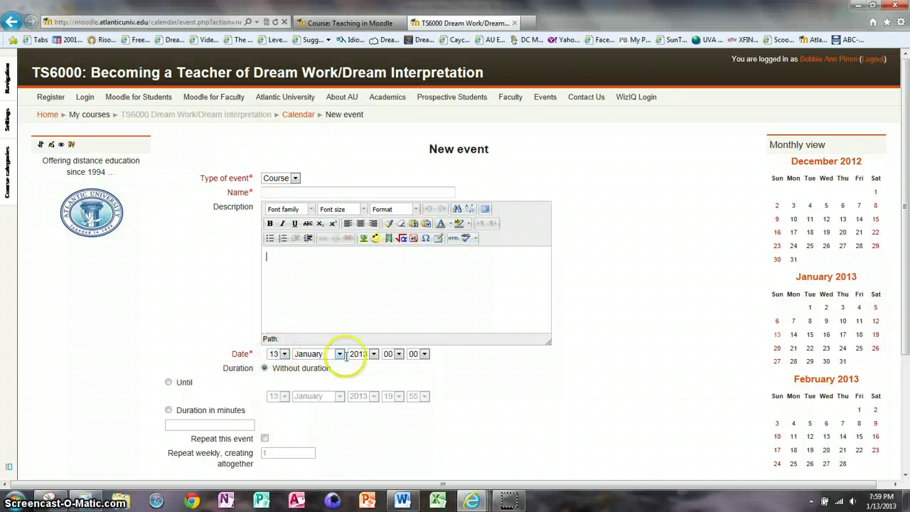
click(400, 356)
click(399, 353)
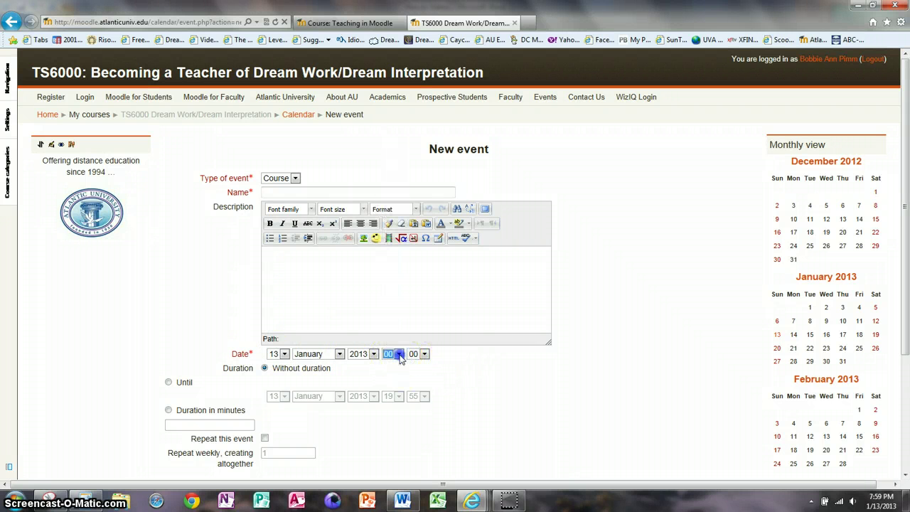
click(426, 355)
click(427, 356)
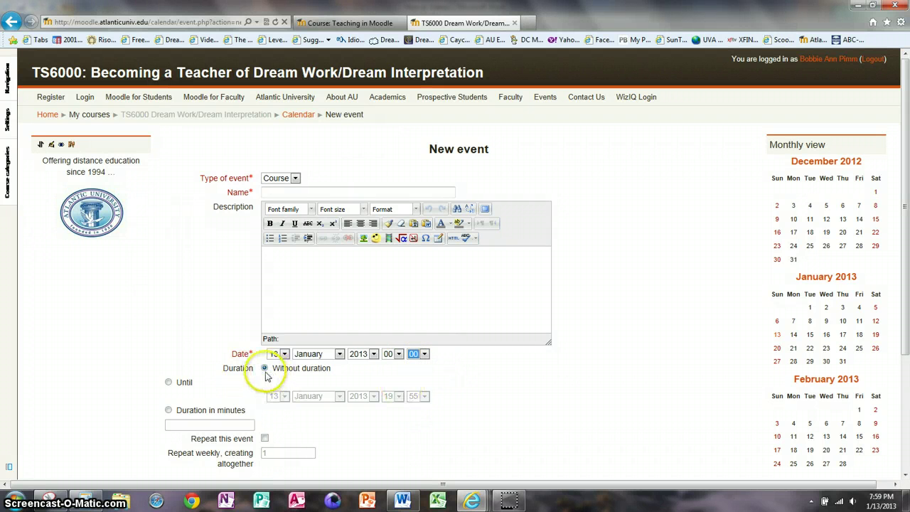
click(170, 383)
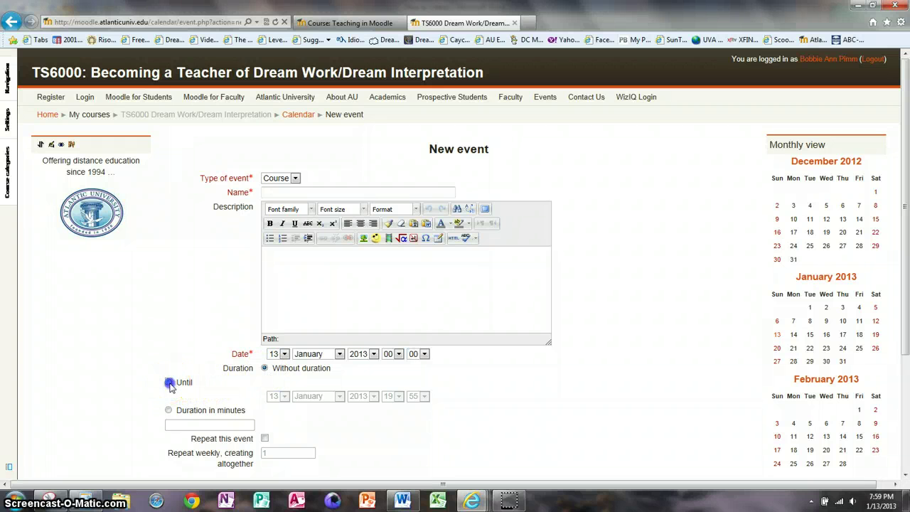
click(168, 411)
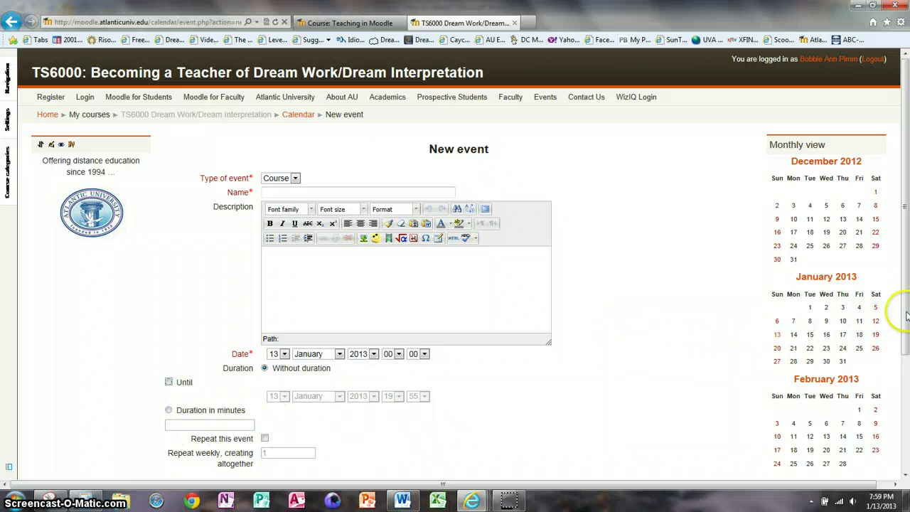
scroll(908, 316, down, 3)
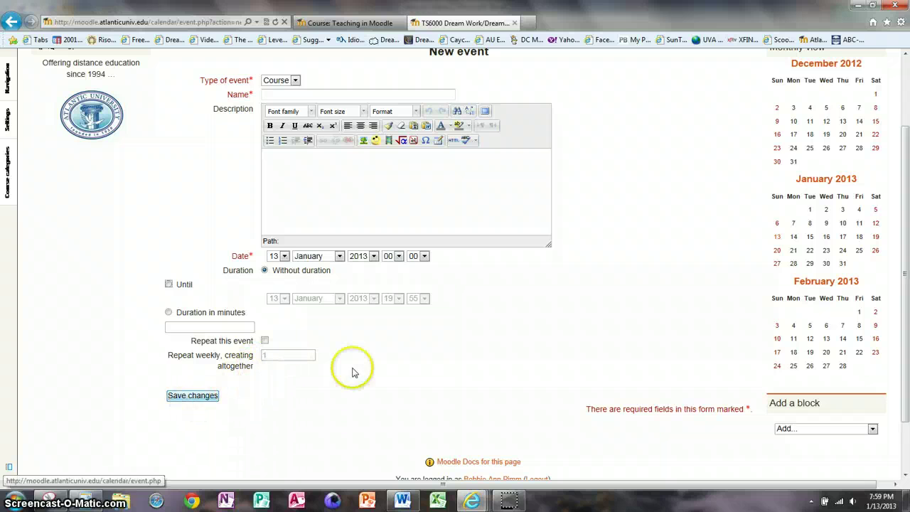
Try to save the new course event with its name and description left blank
click(202, 398)
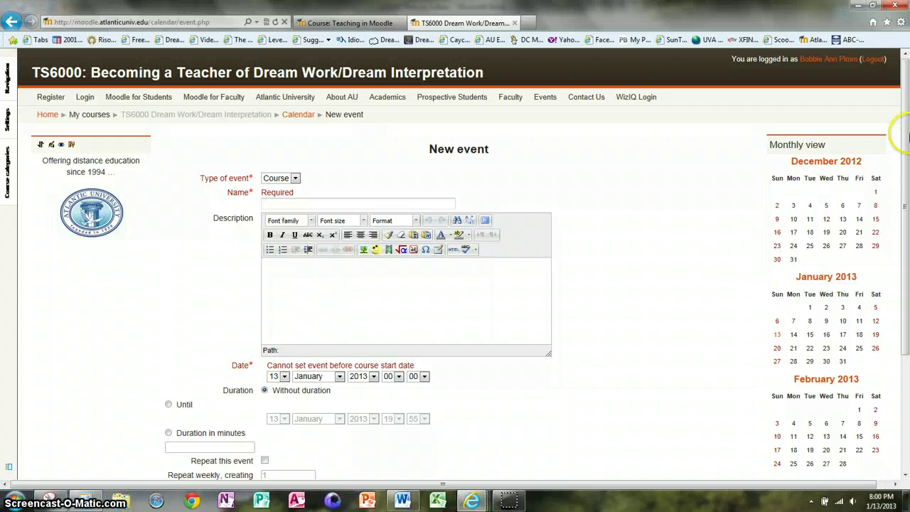
drag(908, 137, 906, 64)
click(573, 211)
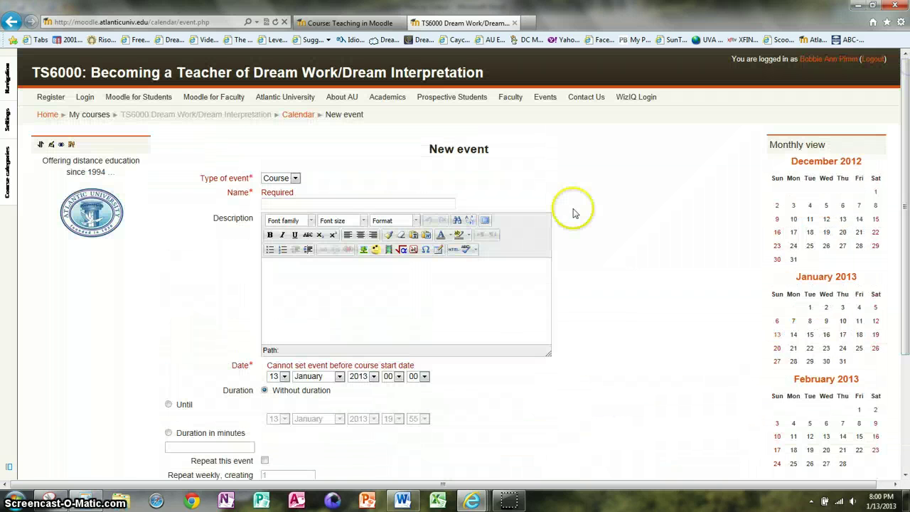
click(568, 202)
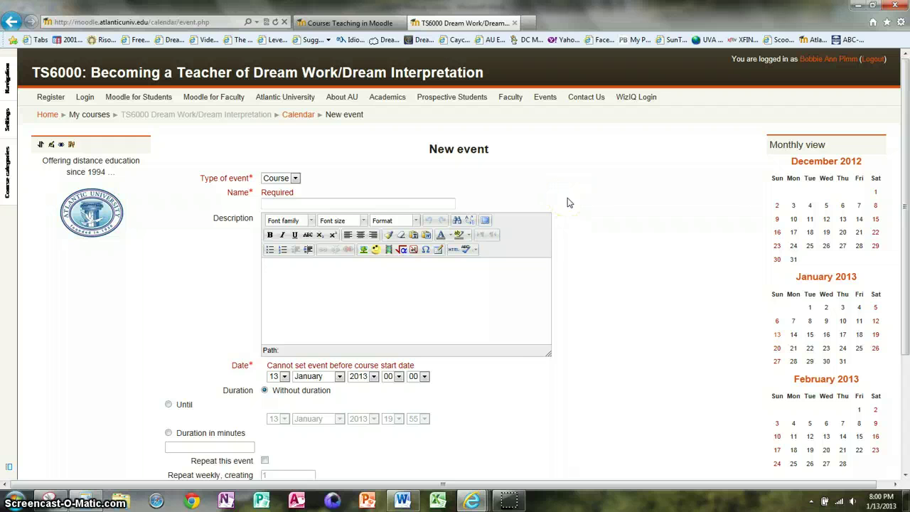
click(561, 254)
click(211, 285)
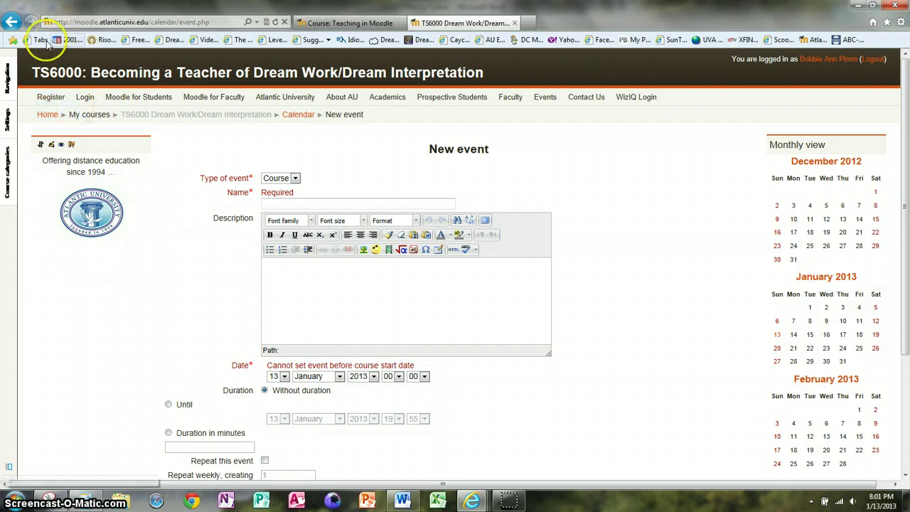
Return to the TS6000 course page and review the resource and activity types offered for the 6 October - 12 October week
click(11, 21)
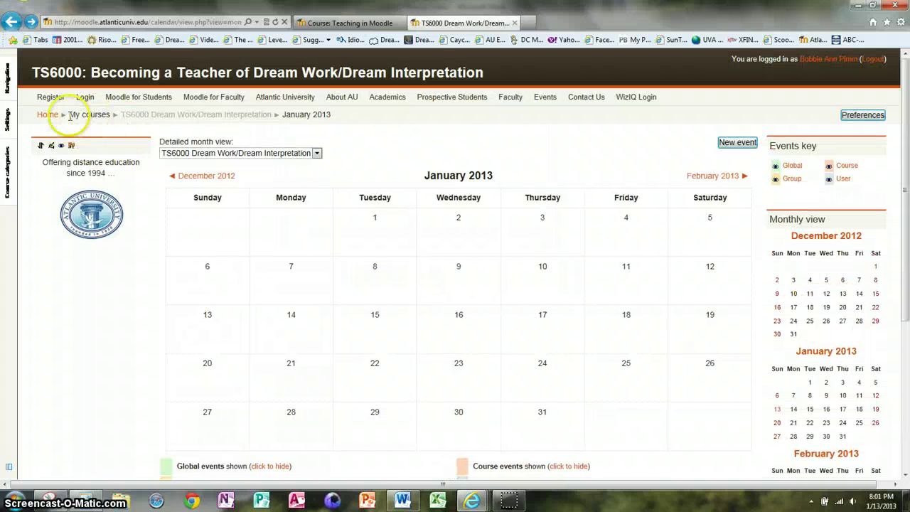
click(168, 121)
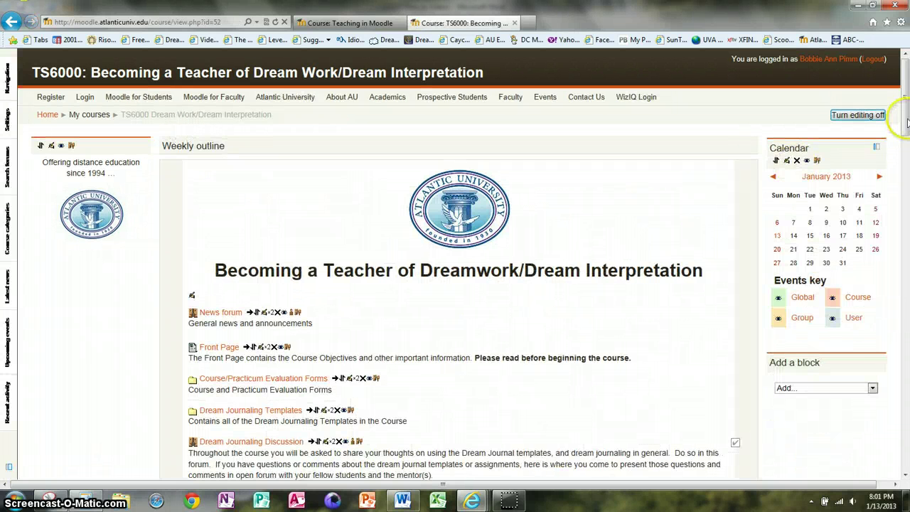
drag(906, 121, 907, 281)
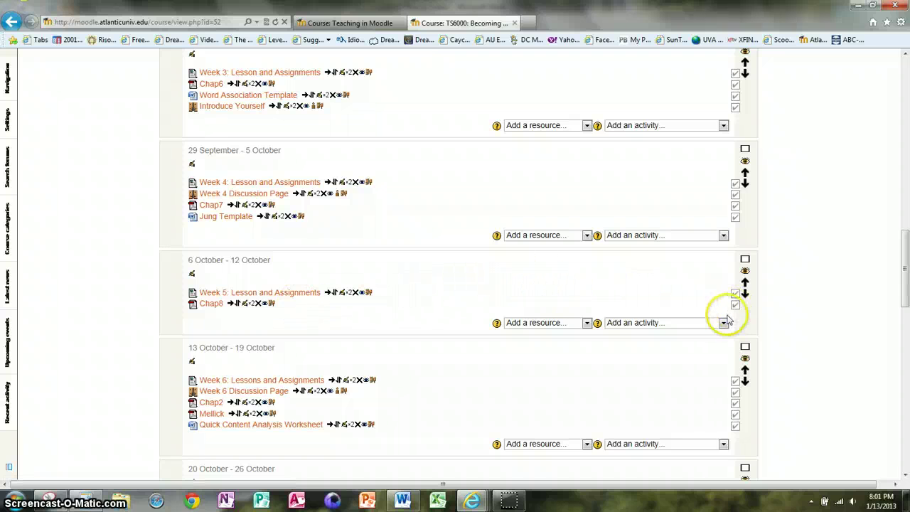
click(588, 323)
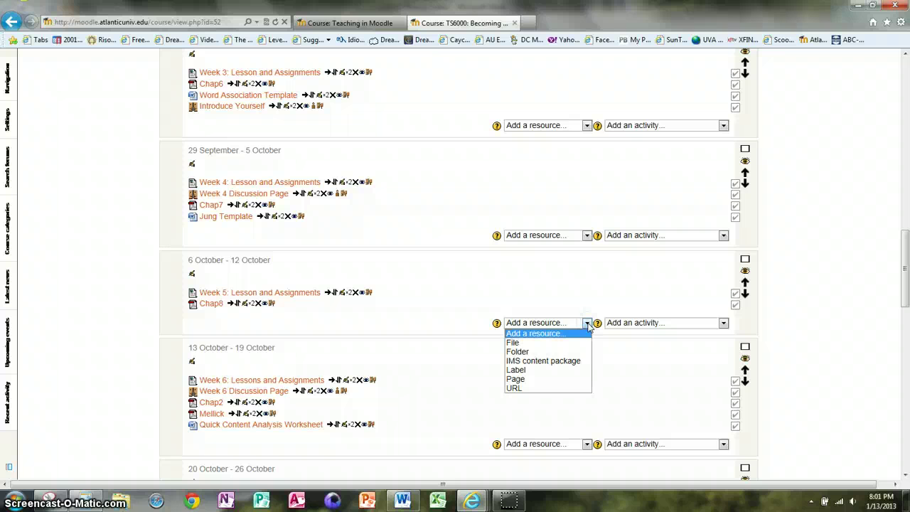
click(532, 345)
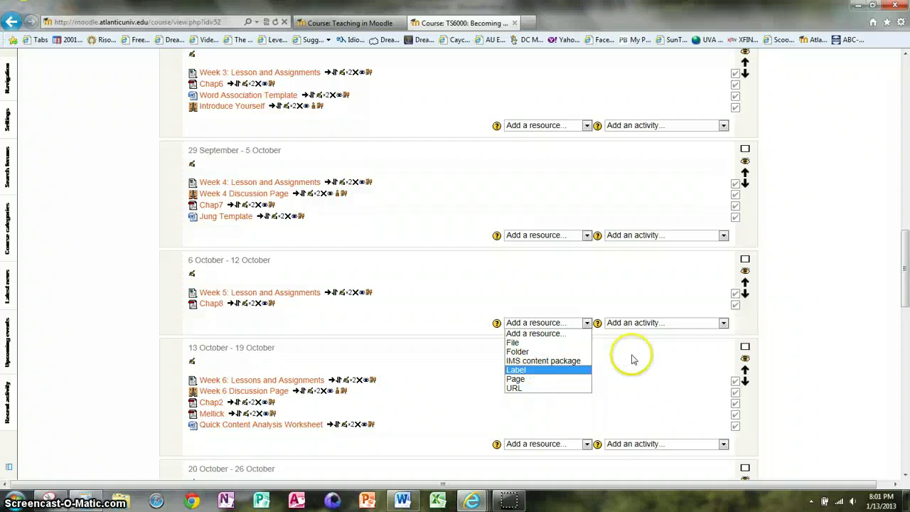
click(732, 316)
click(724, 323)
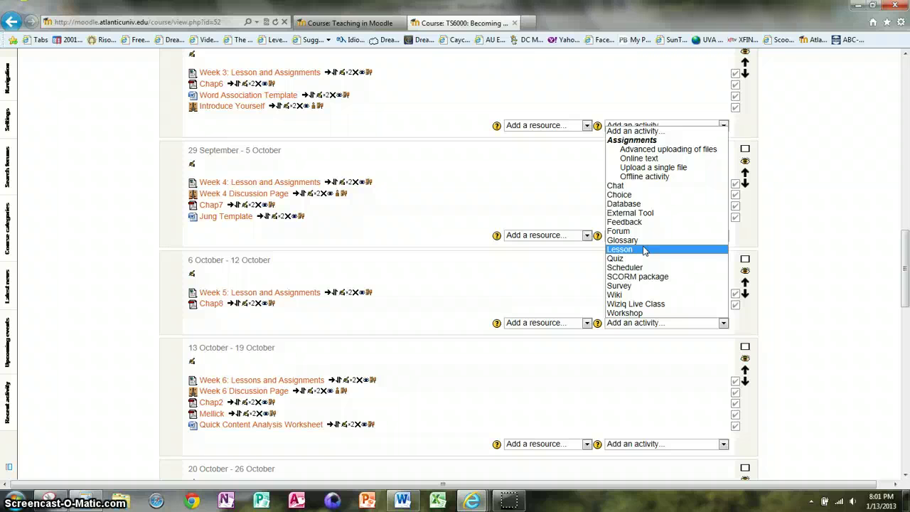
Start adding a File resource to the 29 September - 5 October week and check its name and description fields
click(586, 235)
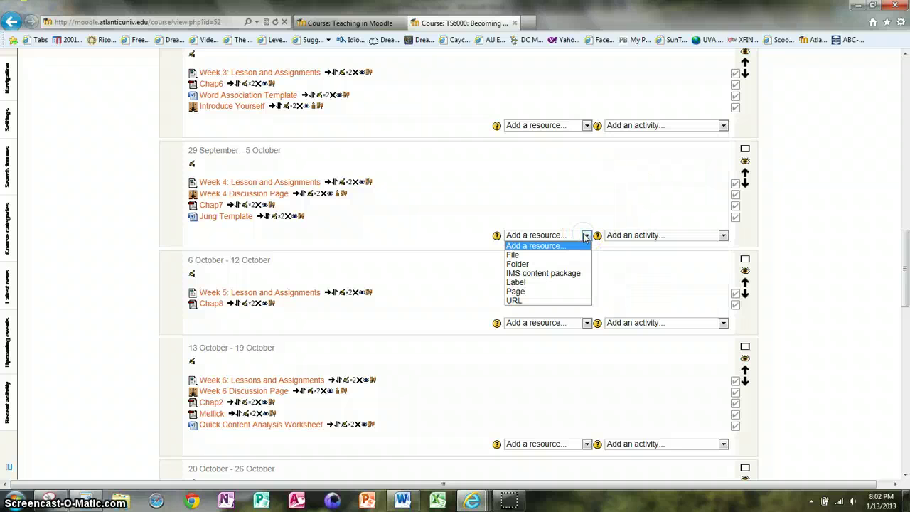
click(537, 255)
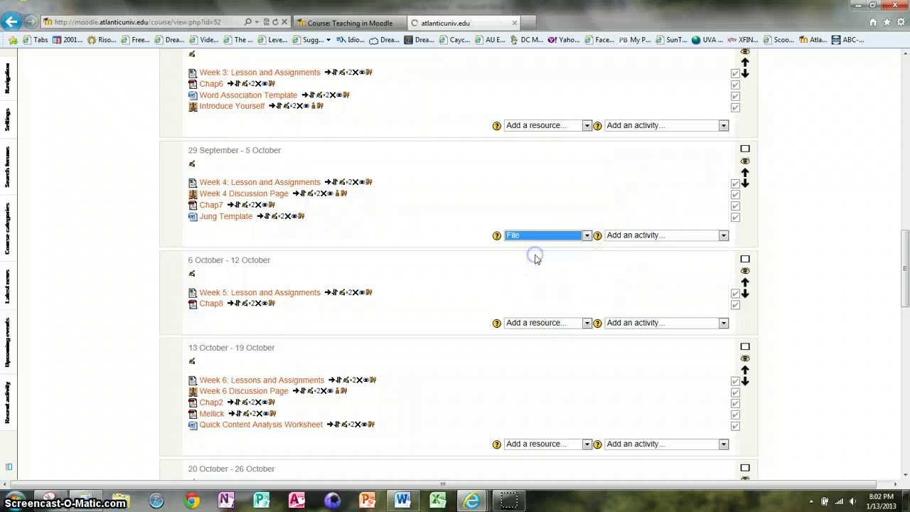
click(442, 197)
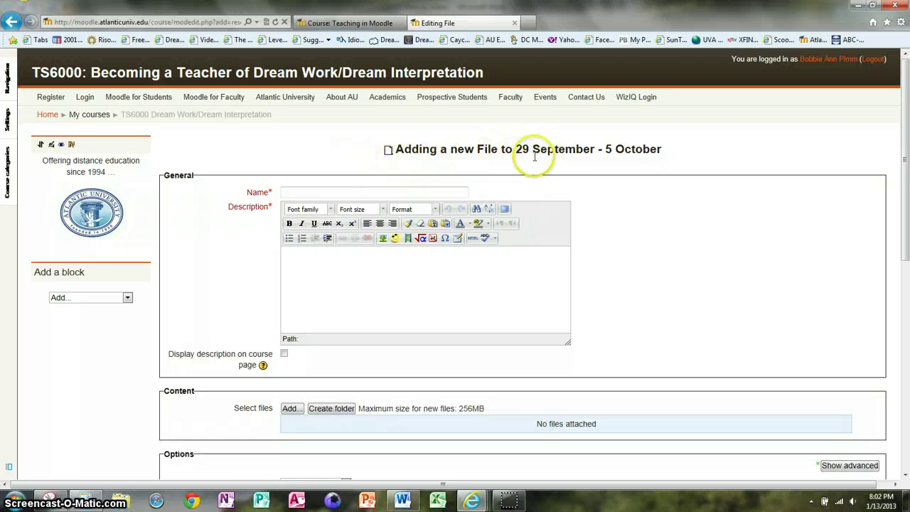
click(372, 193)
click(369, 279)
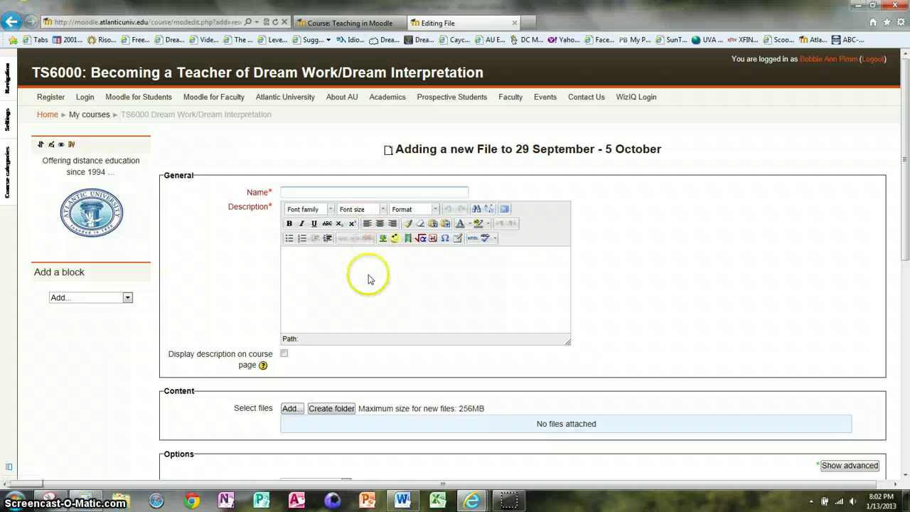
click(368, 279)
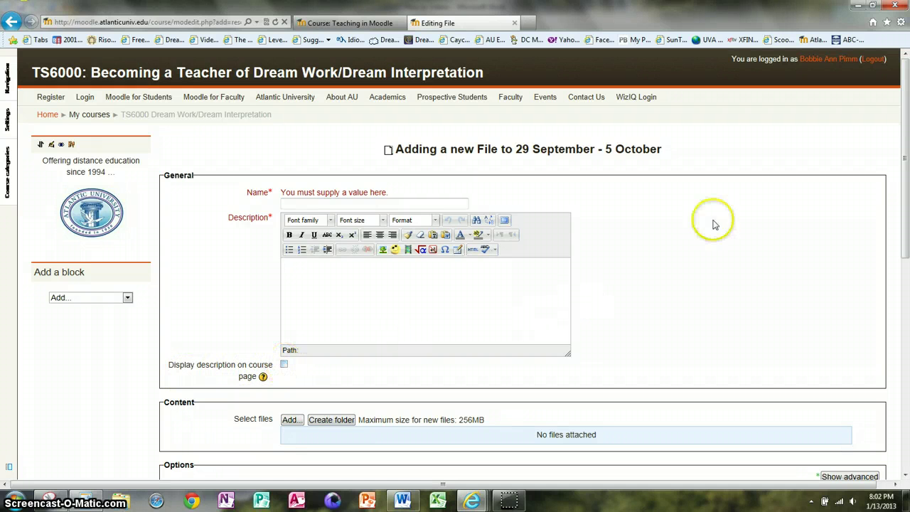
Review the new file's Display options and read the help text explaining them
drag(905, 148, 907, 231)
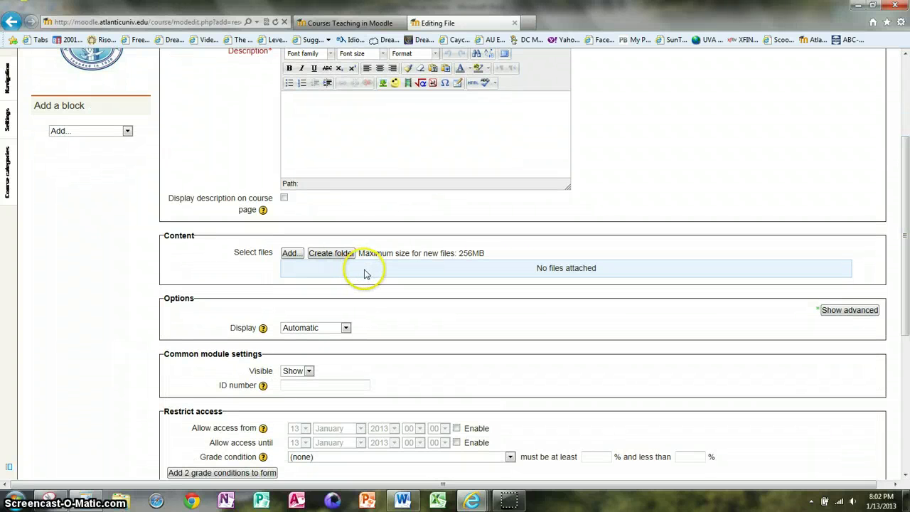
click(346, 328)
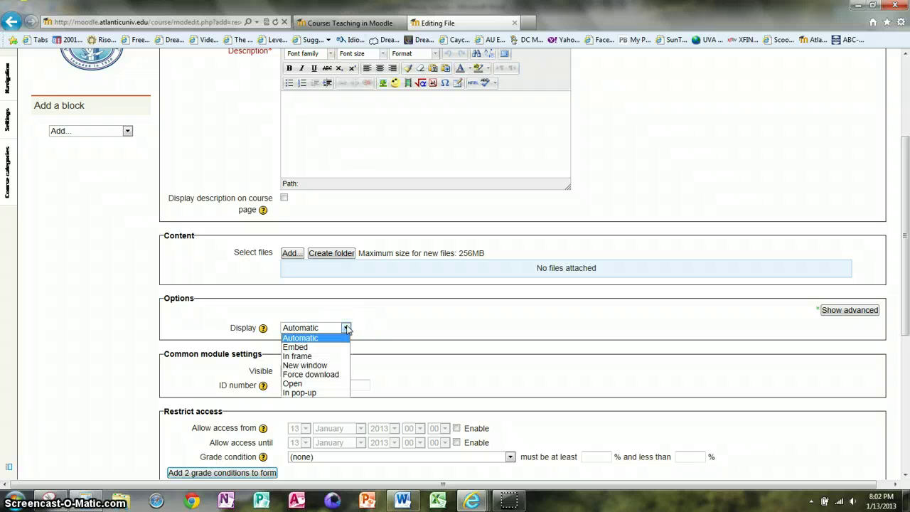
click(263, 327)
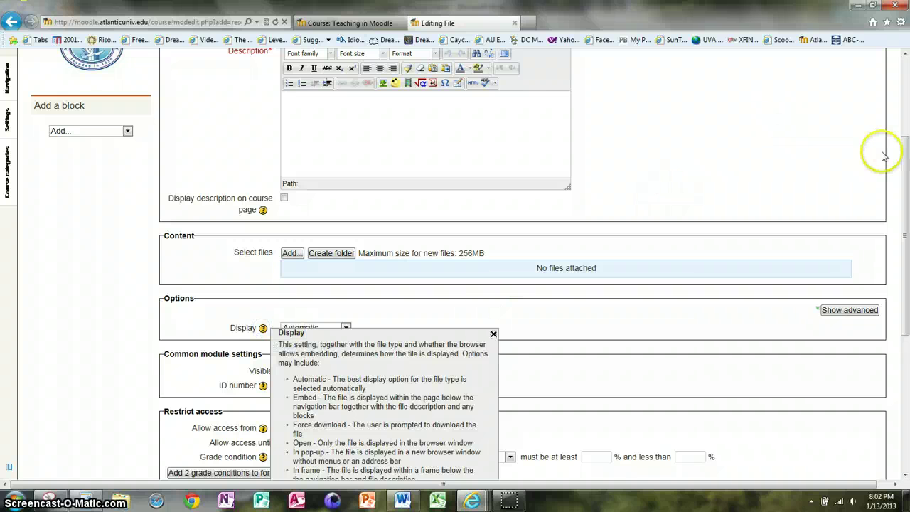
drag(903, 175, 906, 235)
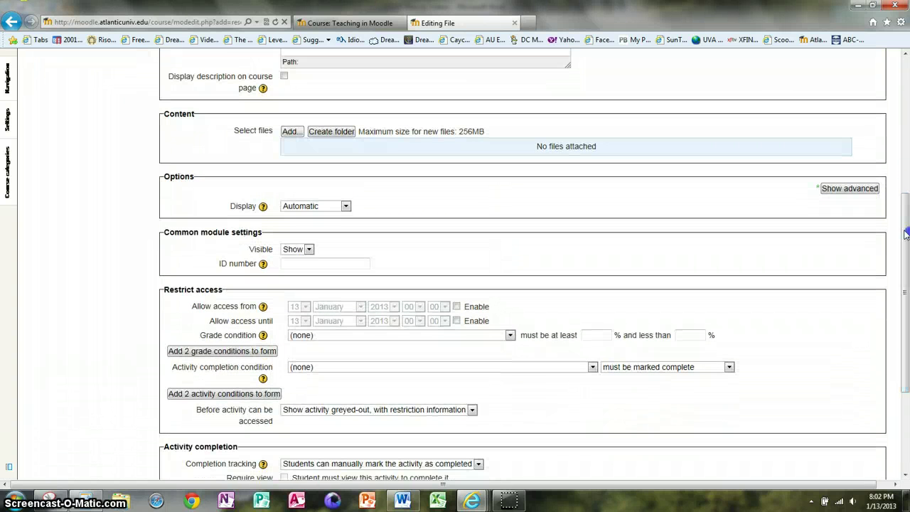
click(262, 206)
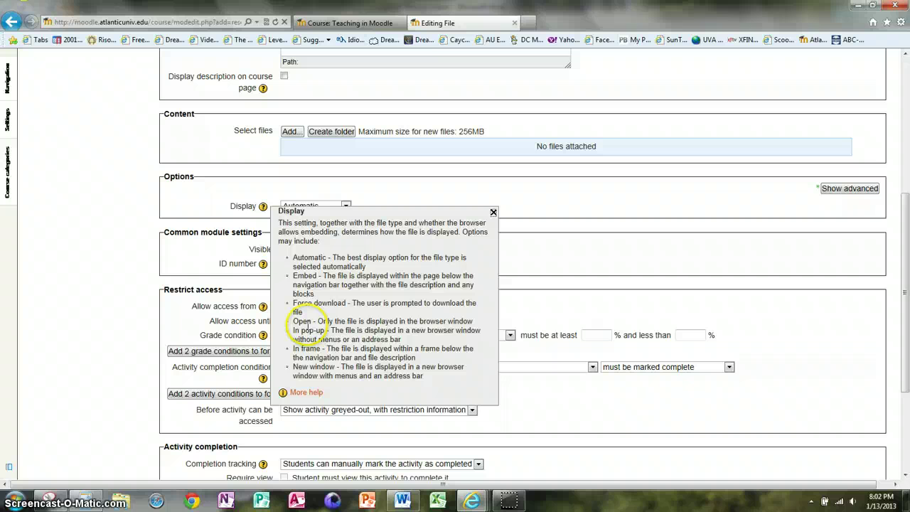
click(494, 214)
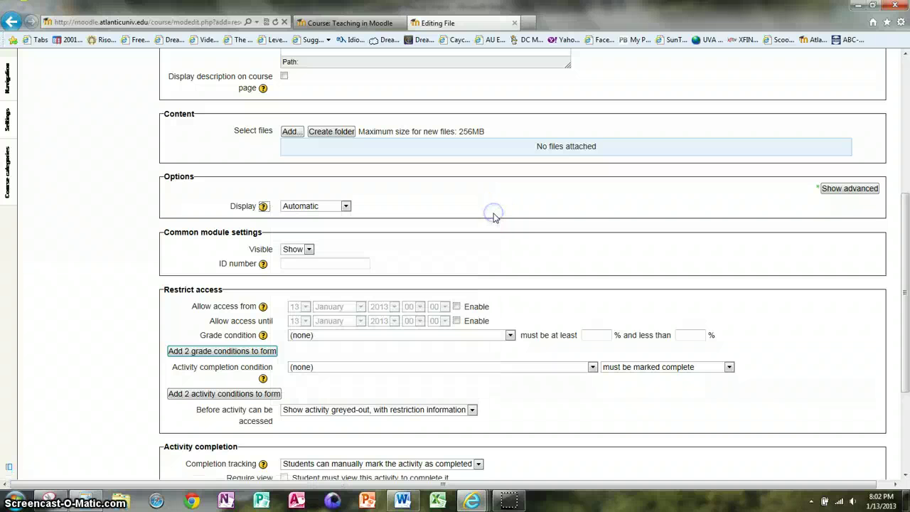
Check the file's visibility, access restriction and completion settings, and cancel adding the file
click(310, 250)
click(309, 251)
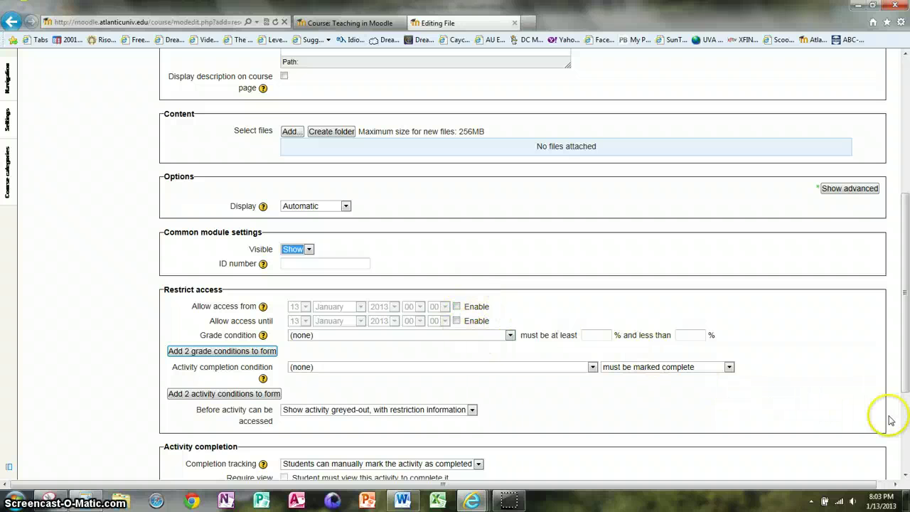
click(905, 475)
click(904, 474)
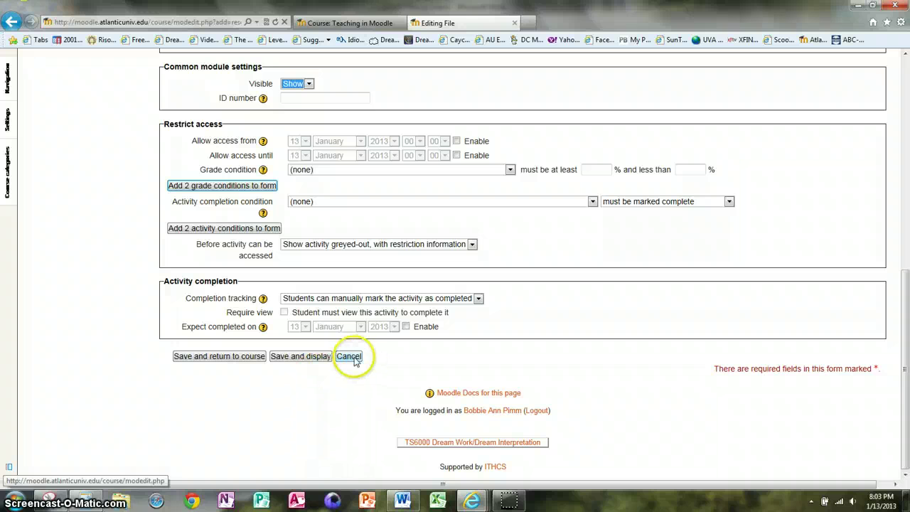
click(354, 362)
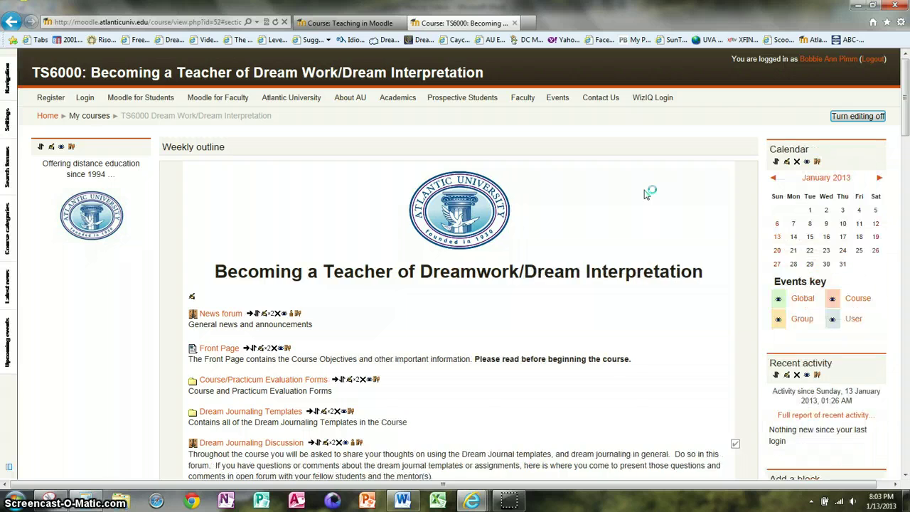
Start adding a Label to the 6 October - 12 October week and check its visibility options
click(905, 100)
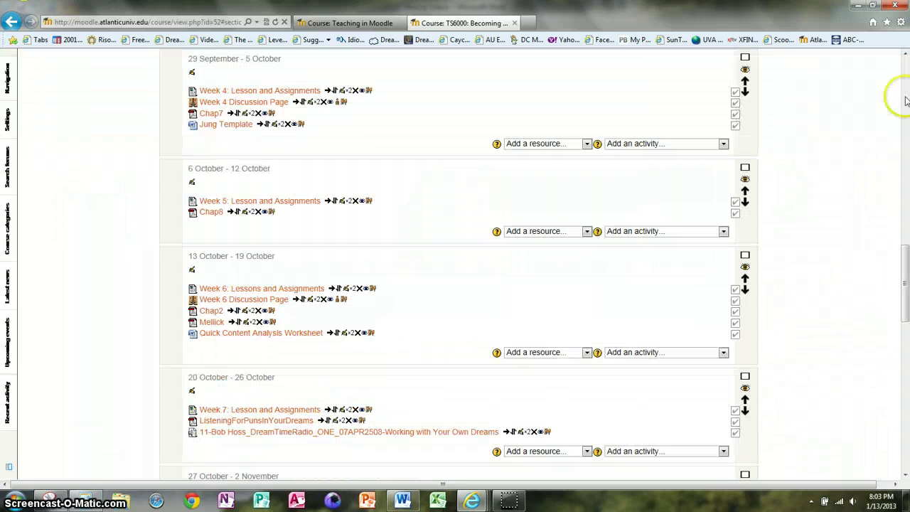
click(586, 231)
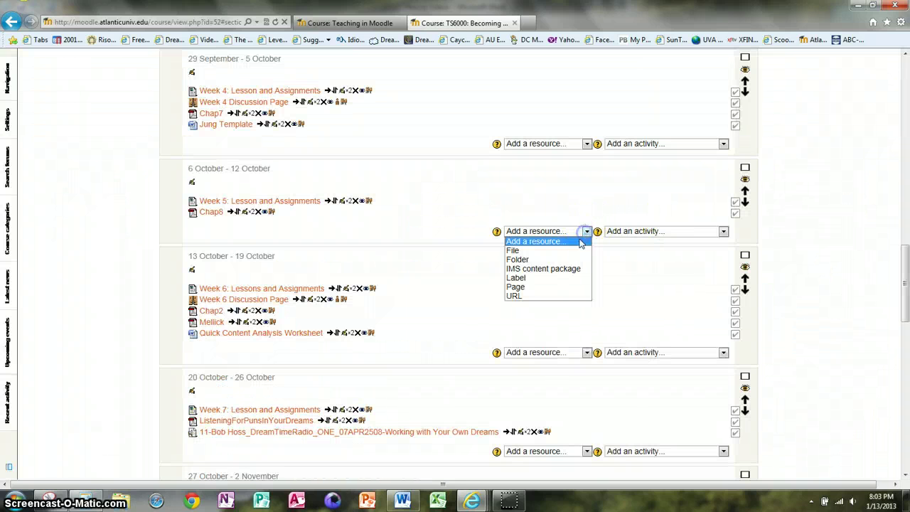
click(516, 279)
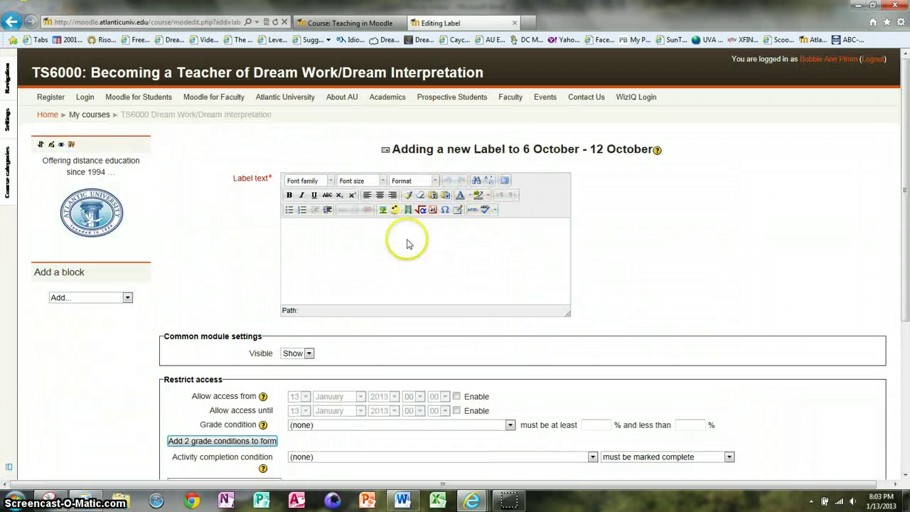
click(309, 354)
click(308, 356)
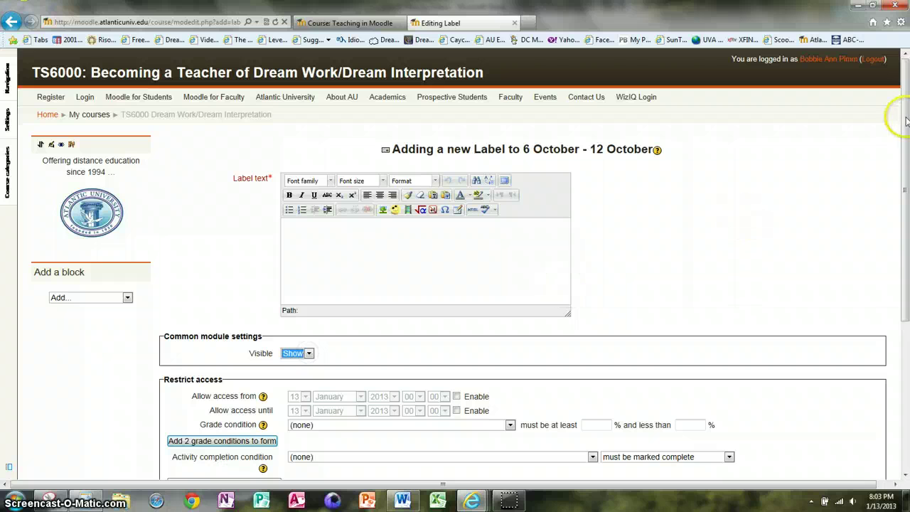
Review the label's access restriction and completion settings, and cancel the label to return to the start of the course page
drag(907, 142, 901, 269)
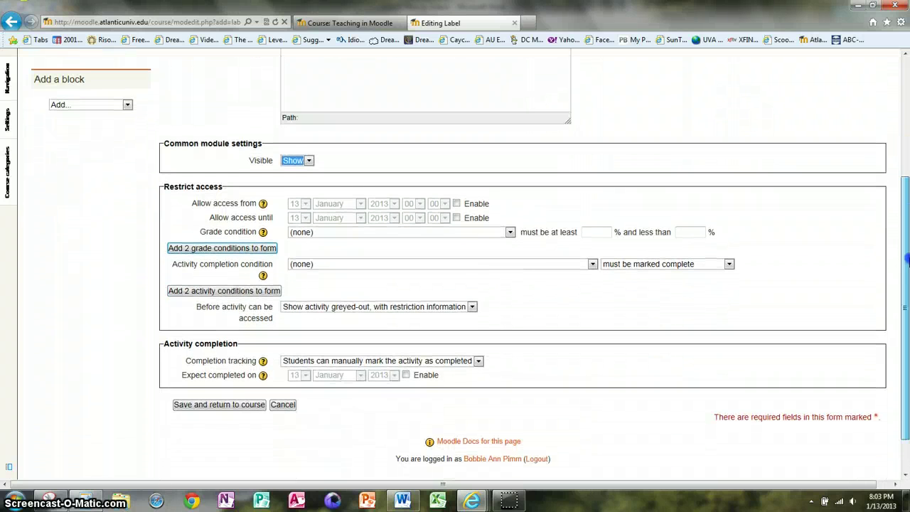
click(526, 239)
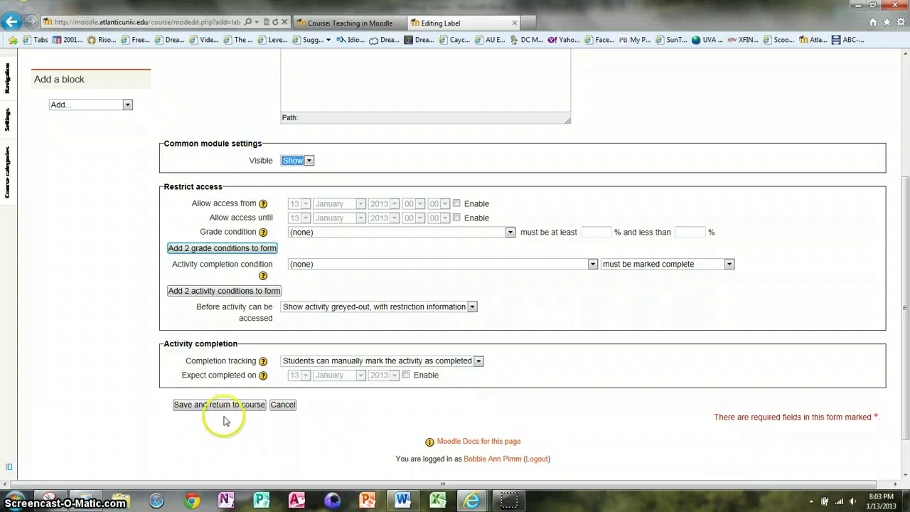
click(281, 406)
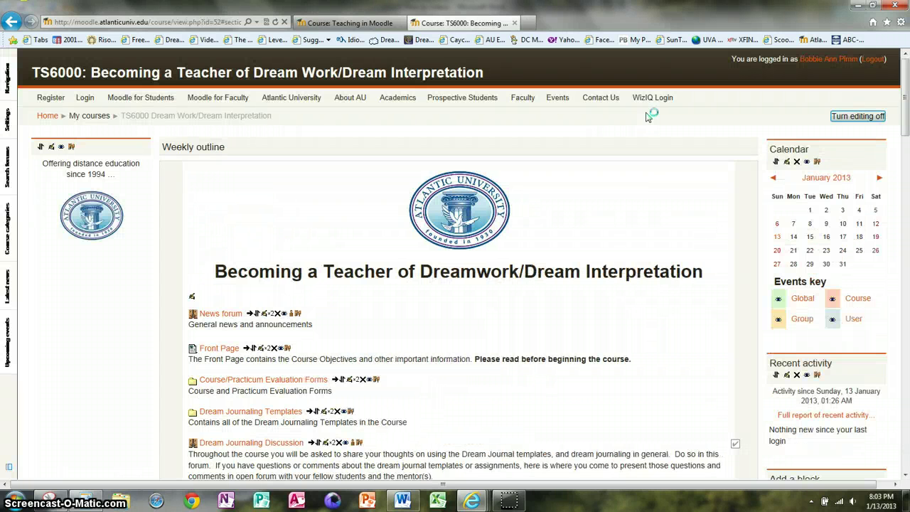
scroll(907, 93, down, 15)
drag(907, 281, 906, 34)
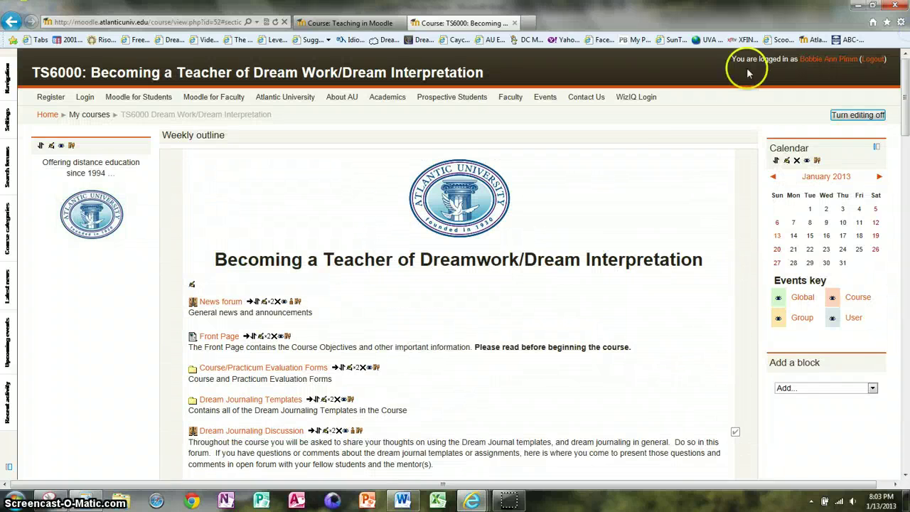